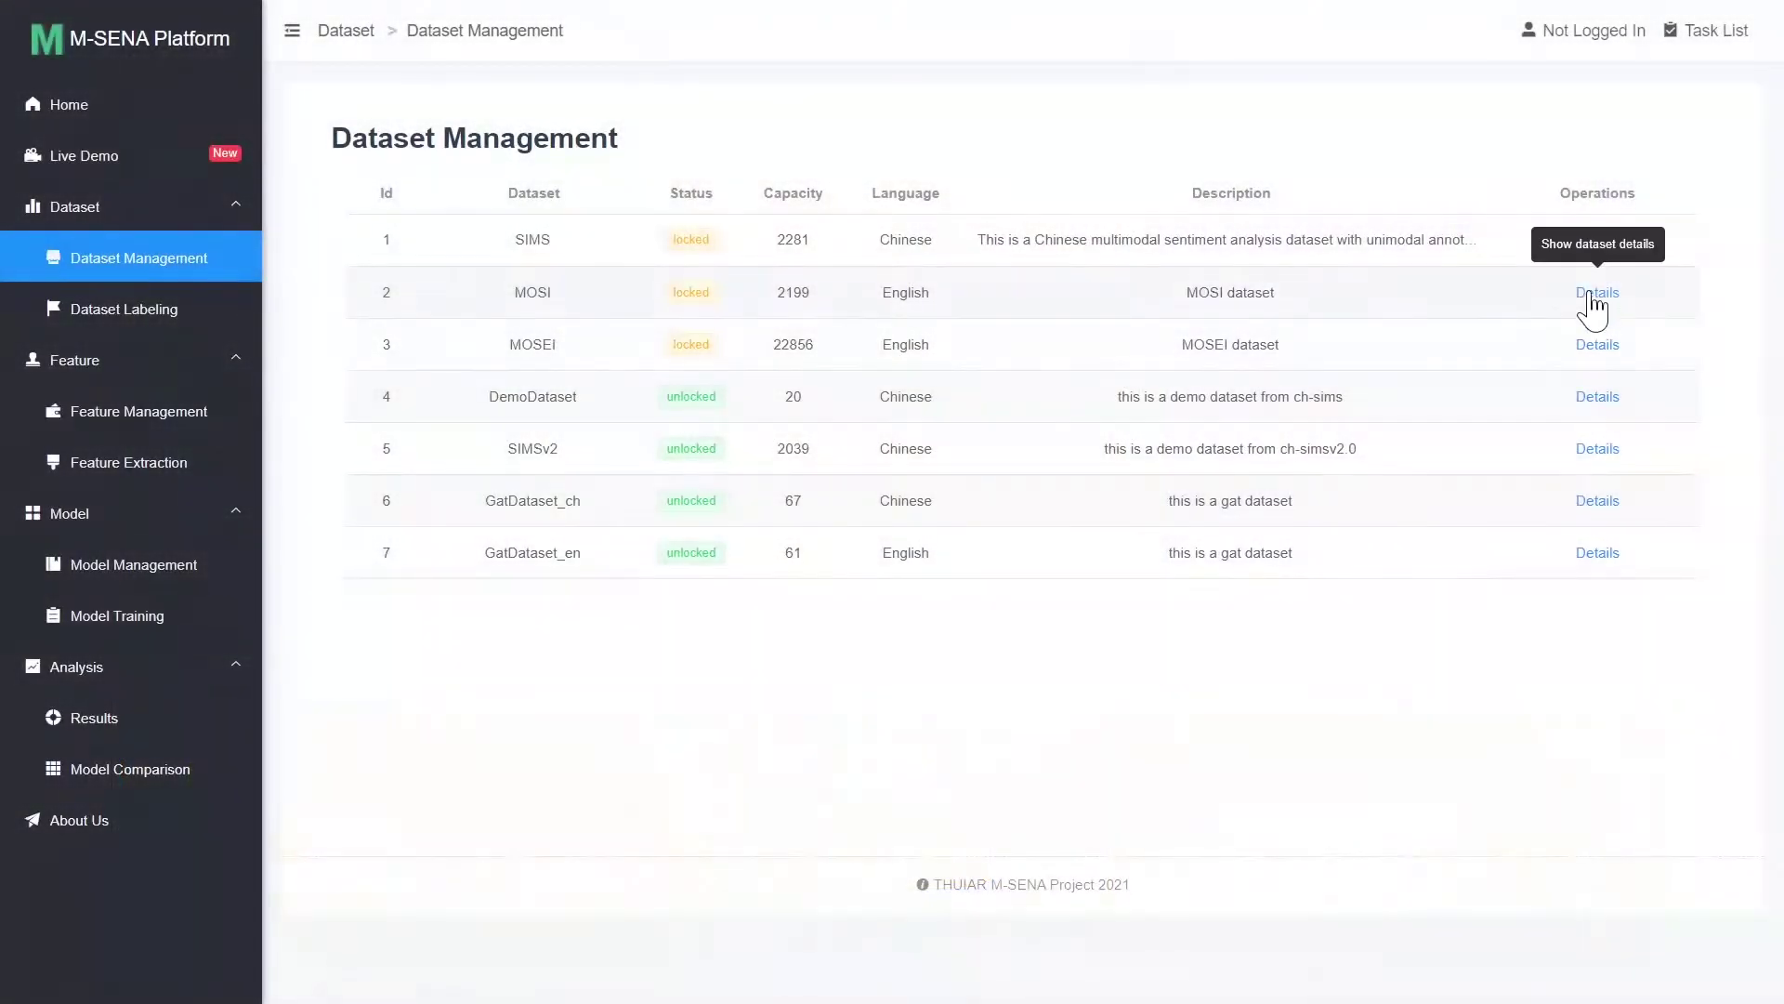
View the MOSI dataset details and preview clip 10's video.
left_click(1592, 295)
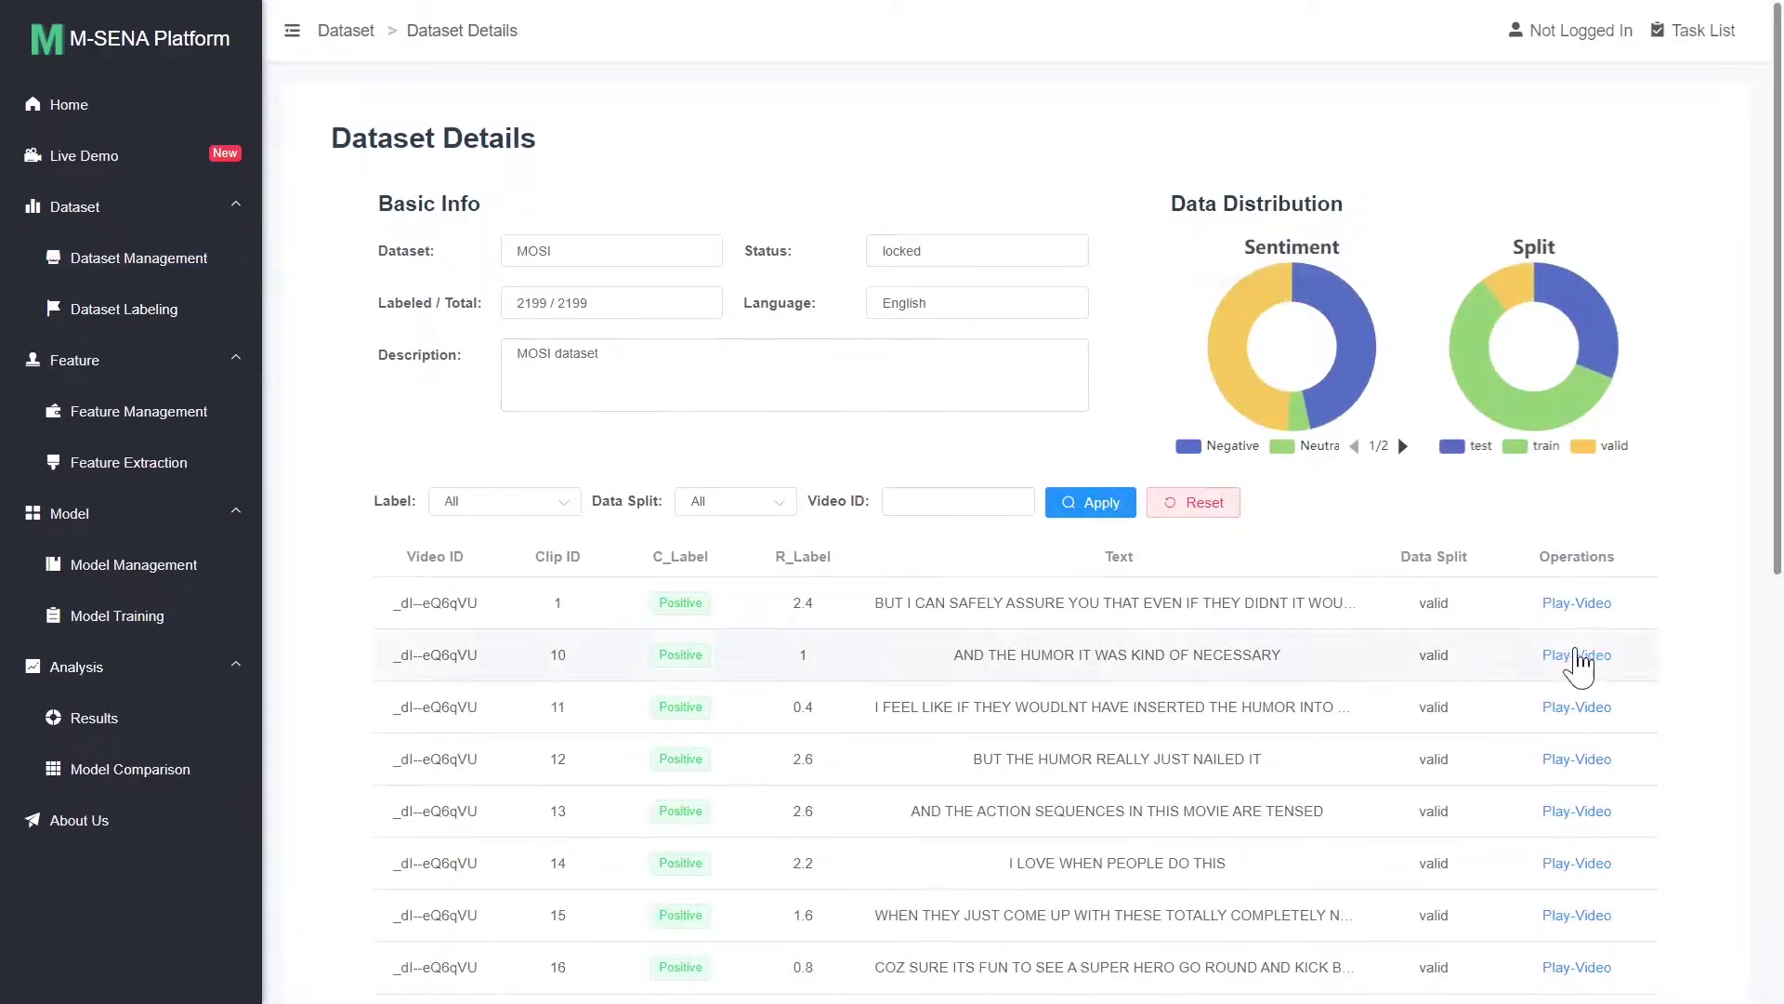
left_click(1577, 655)
left_click(508, 697)
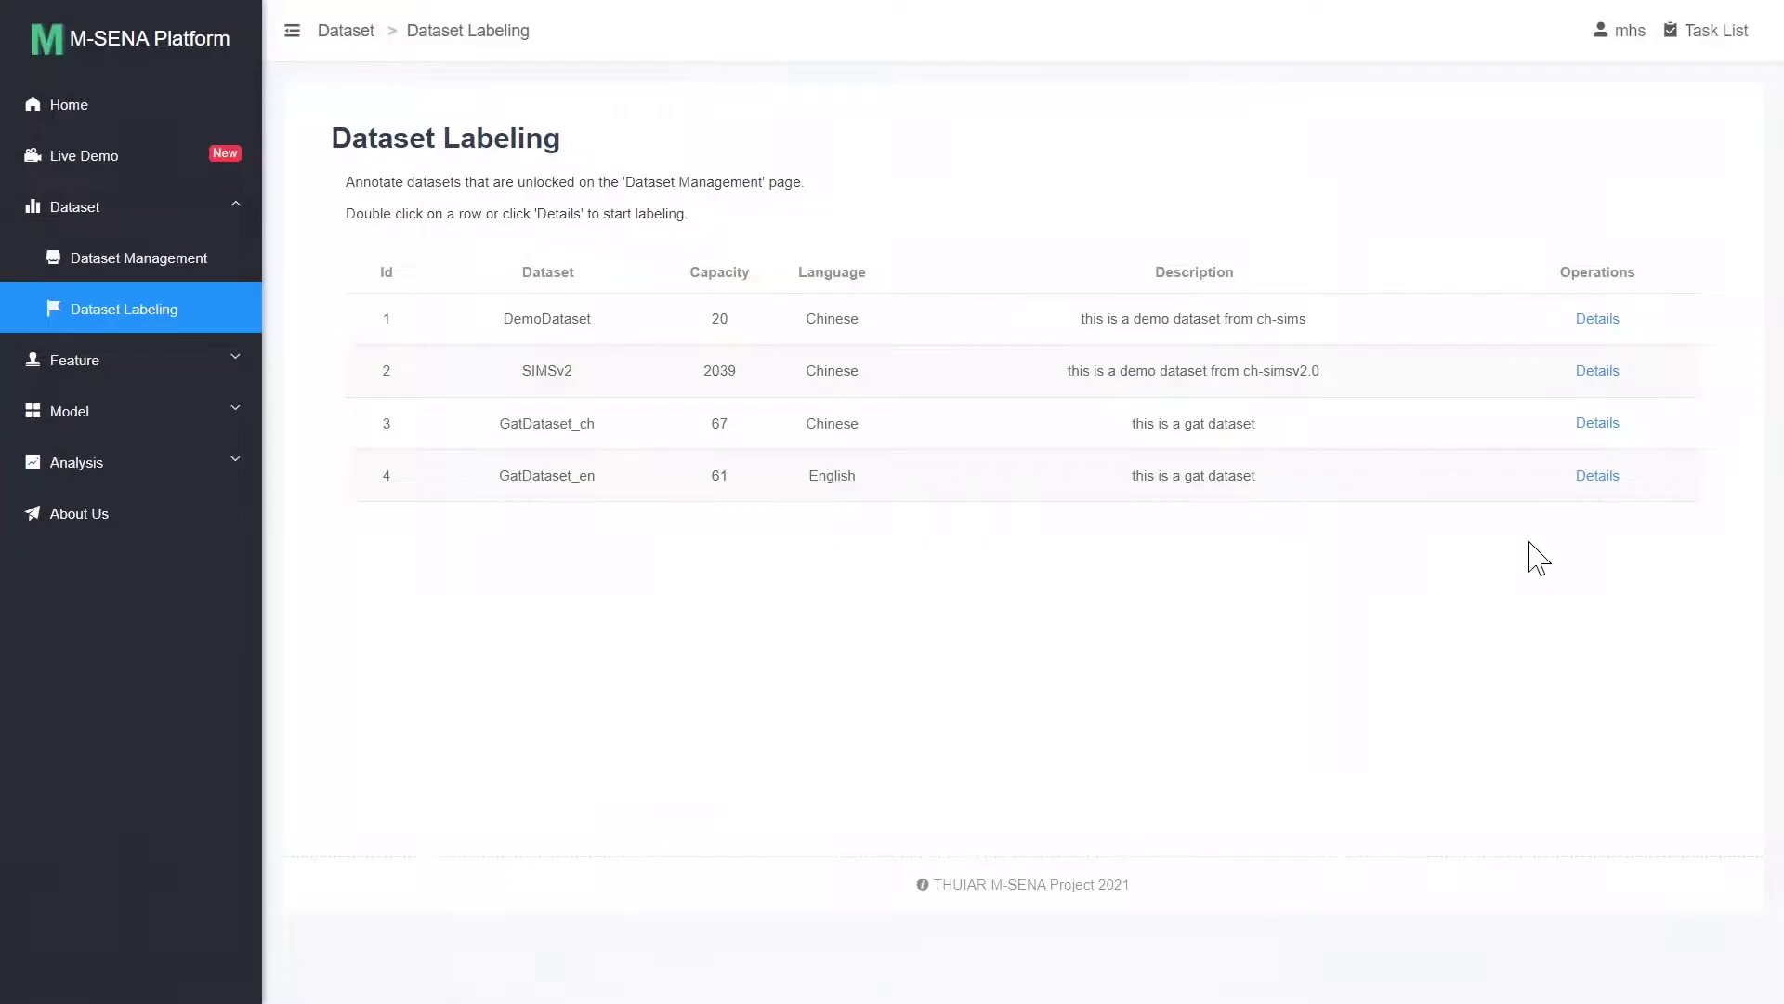
Try SIMSv2 text and audio labeling, then open multimodal labeling with the sample video.
left_click(1597, 369)
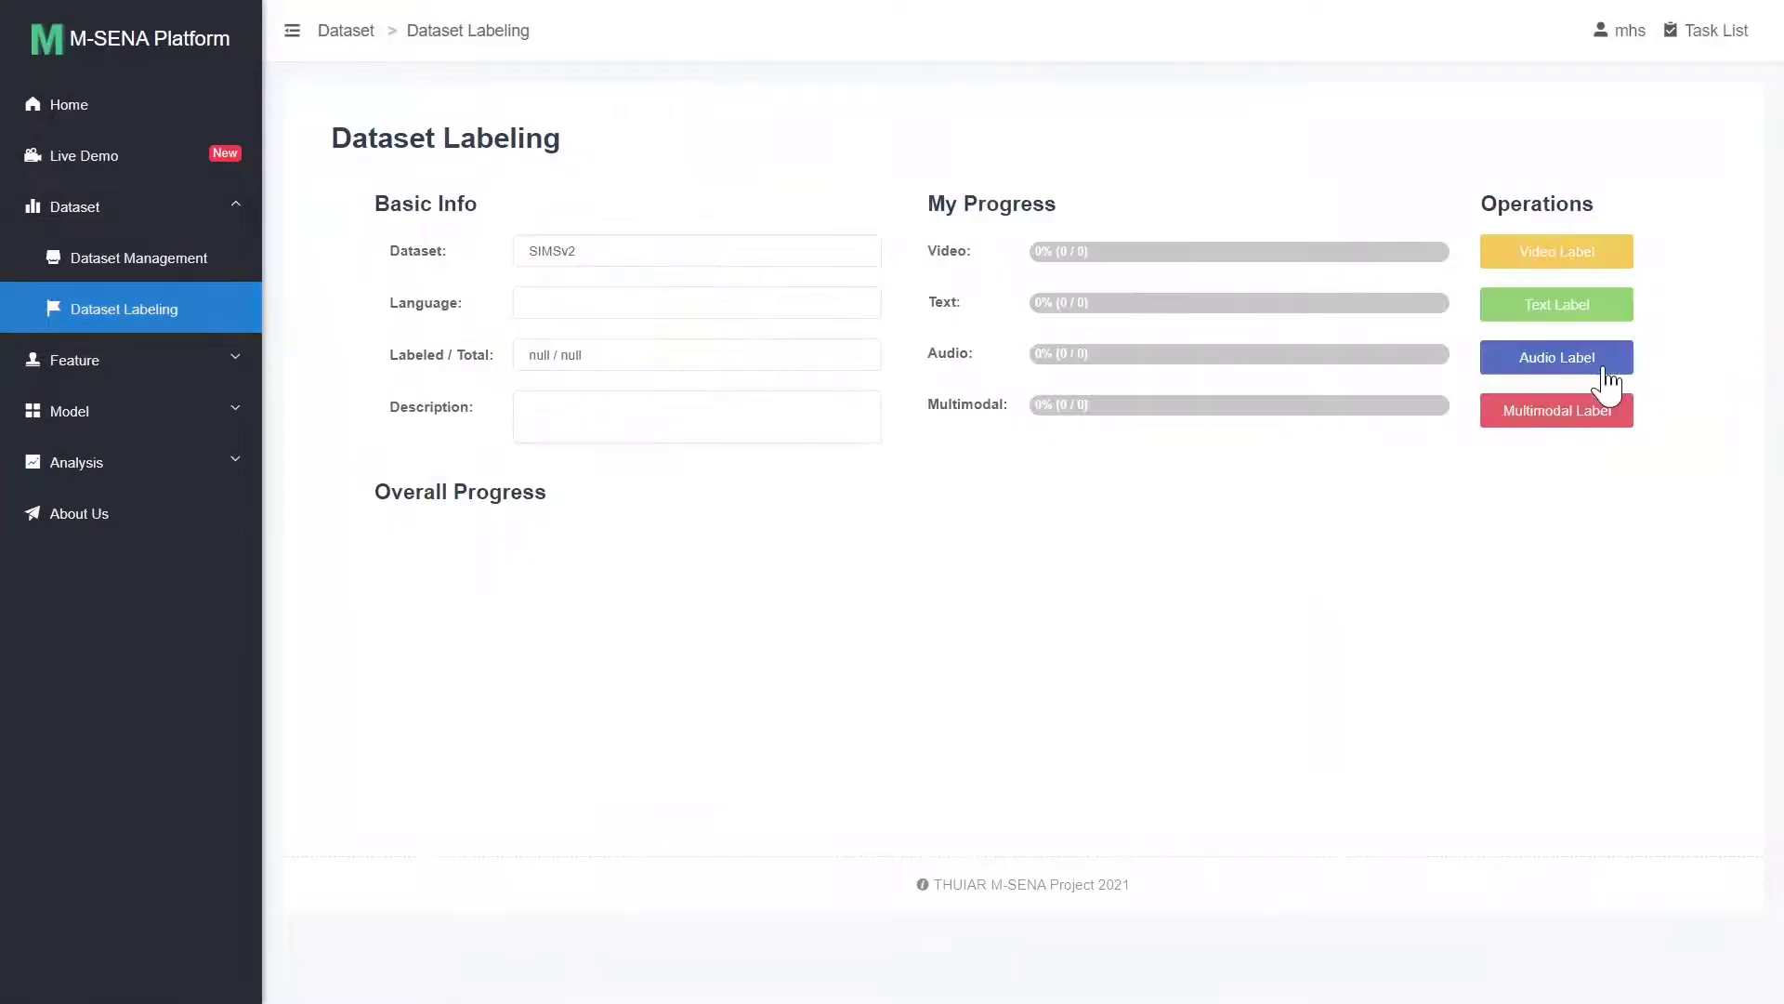
left_click(1555, 307)
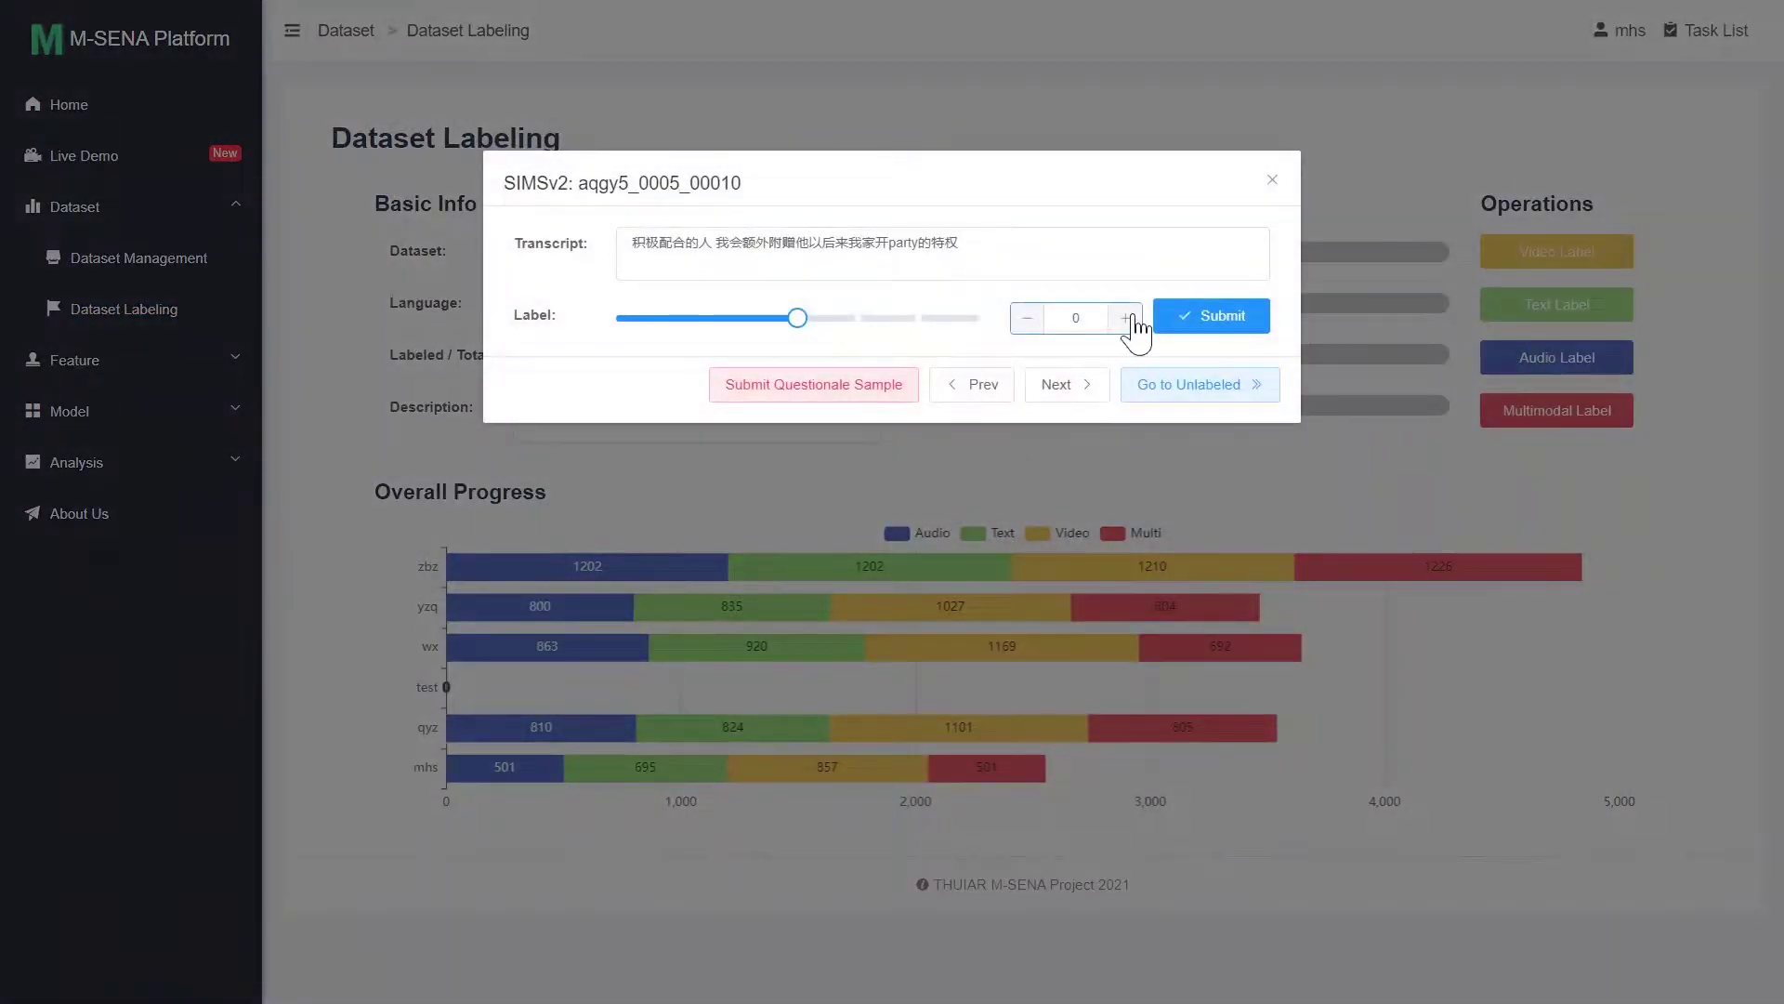
left_click(1183, 318)
left_click(1272, 180)
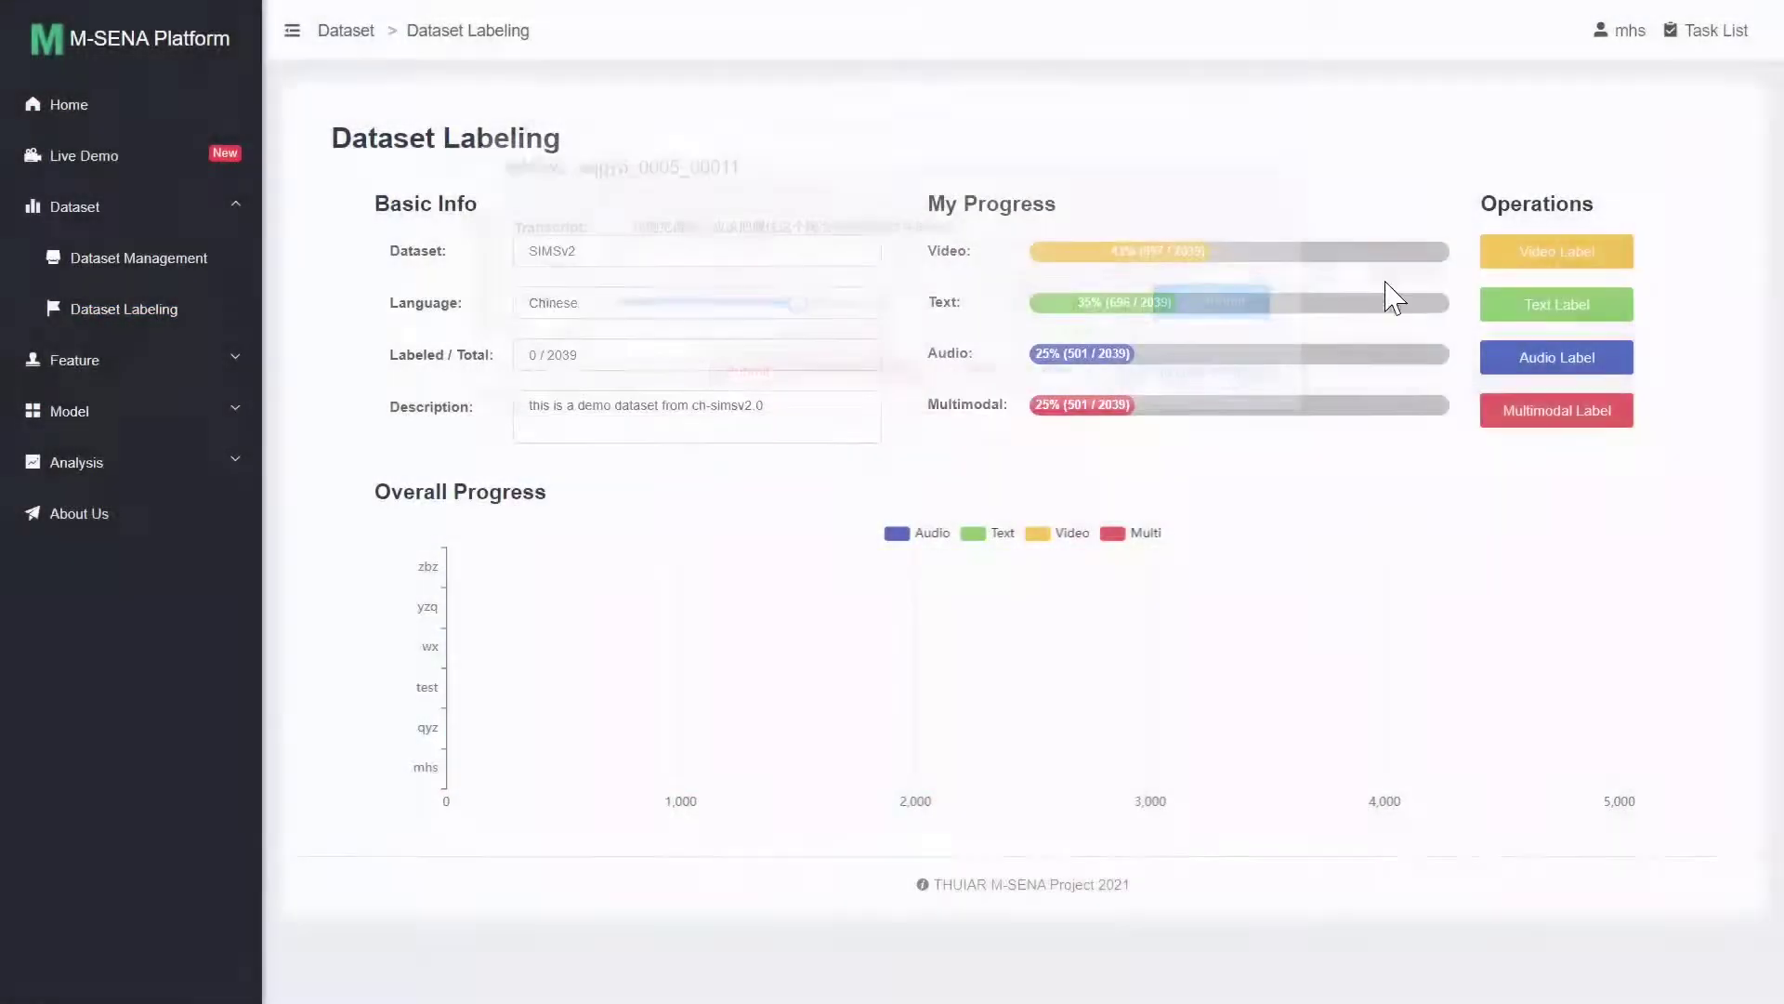
left_click(1531, 365)
left_click(1398, 183)
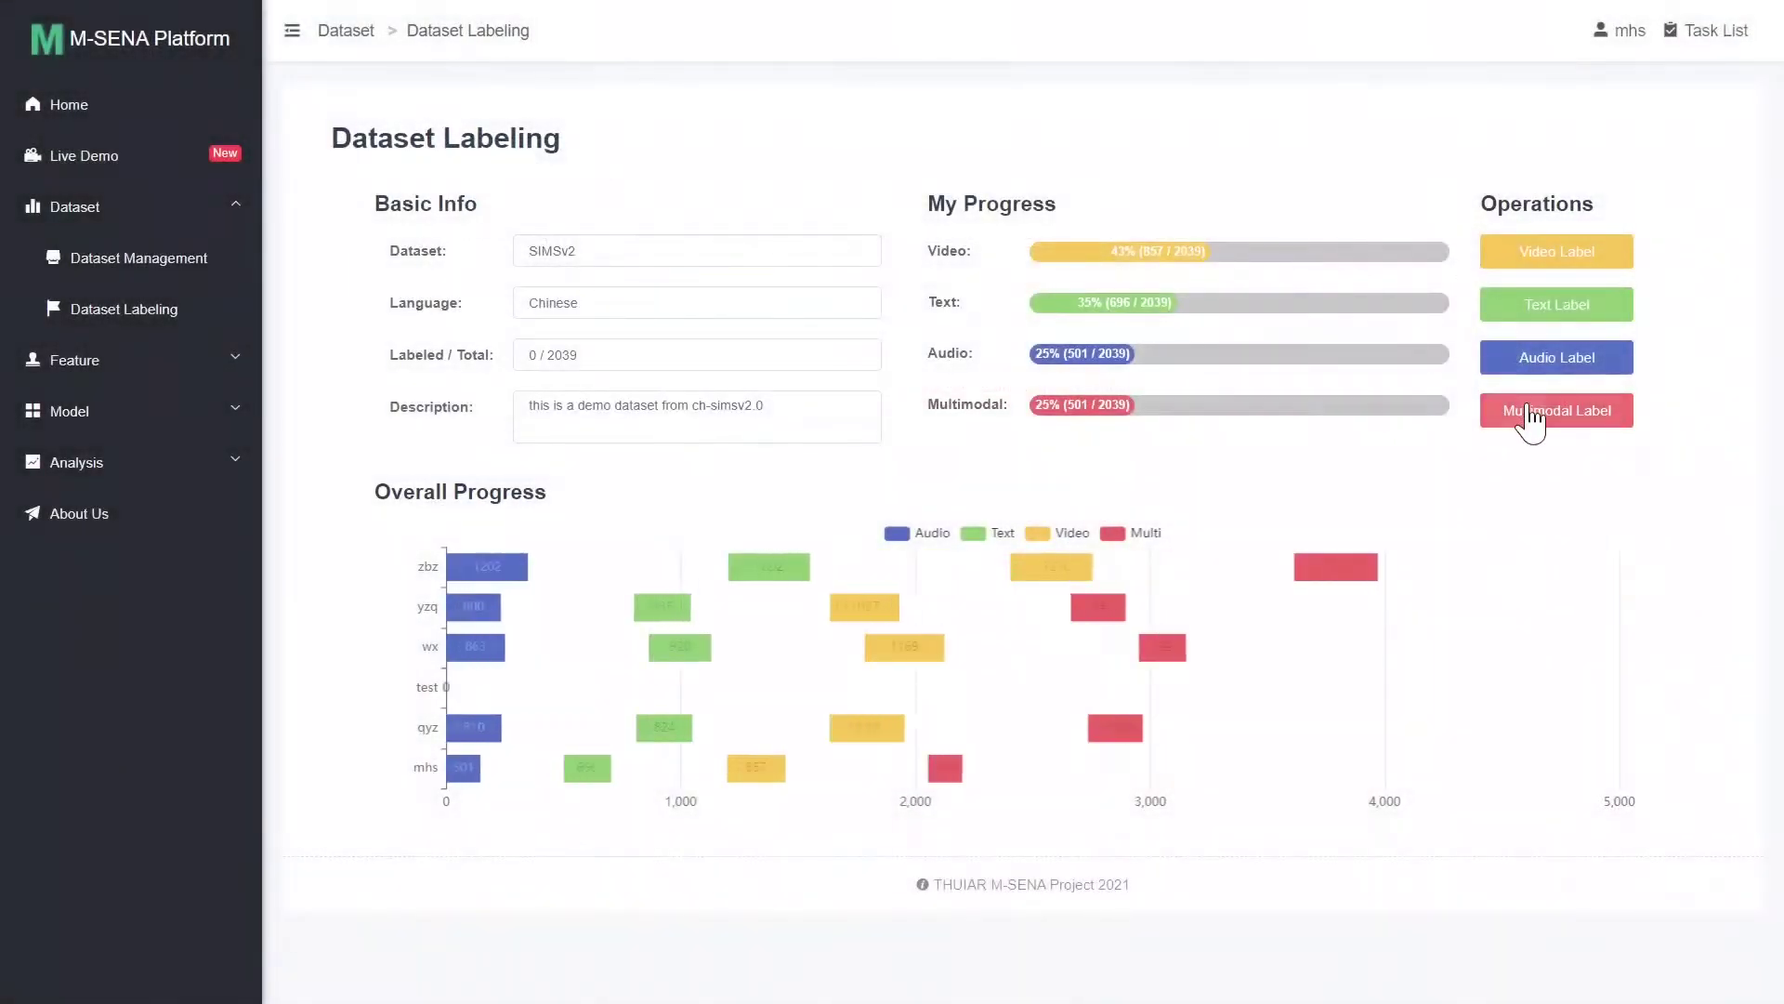
left_click(1534, 415)
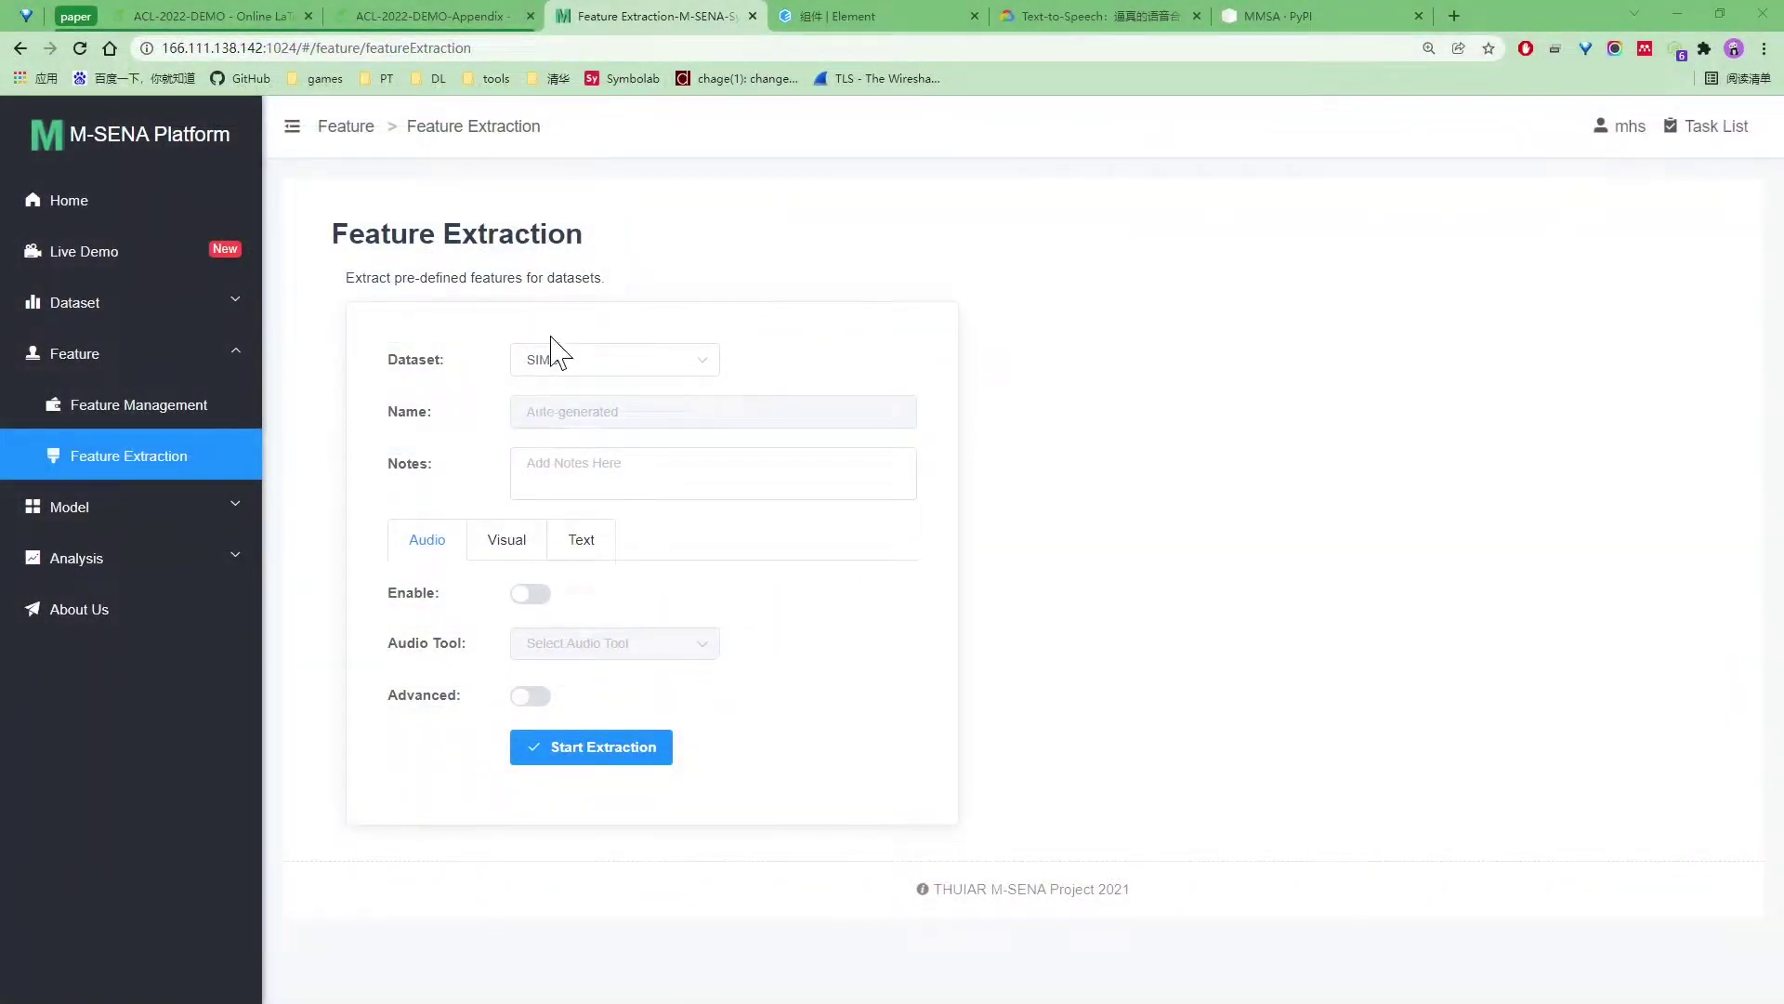
Start a MOSI audio feature extraction using librosa.
left_click(555, 359)
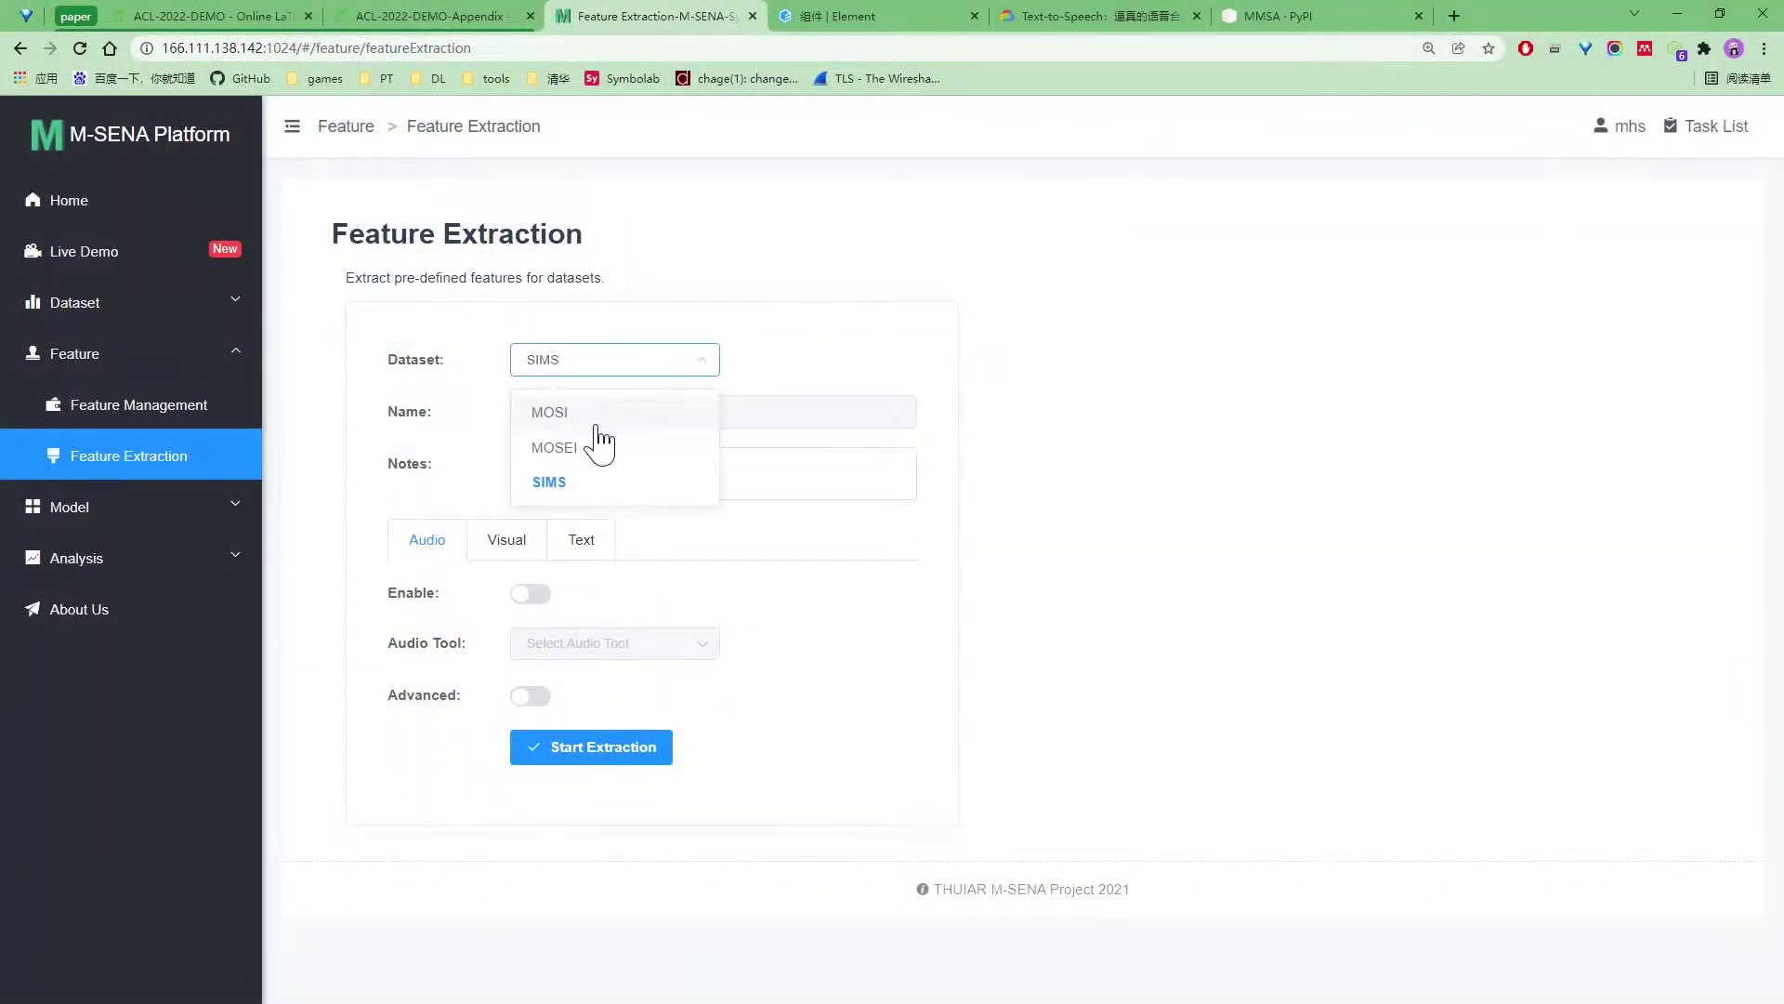
left_click(597, 413)
left_click(530, 592)
left_click(545, 644)
left_click(599, 693)
scroll(545, 836, "down", 2)
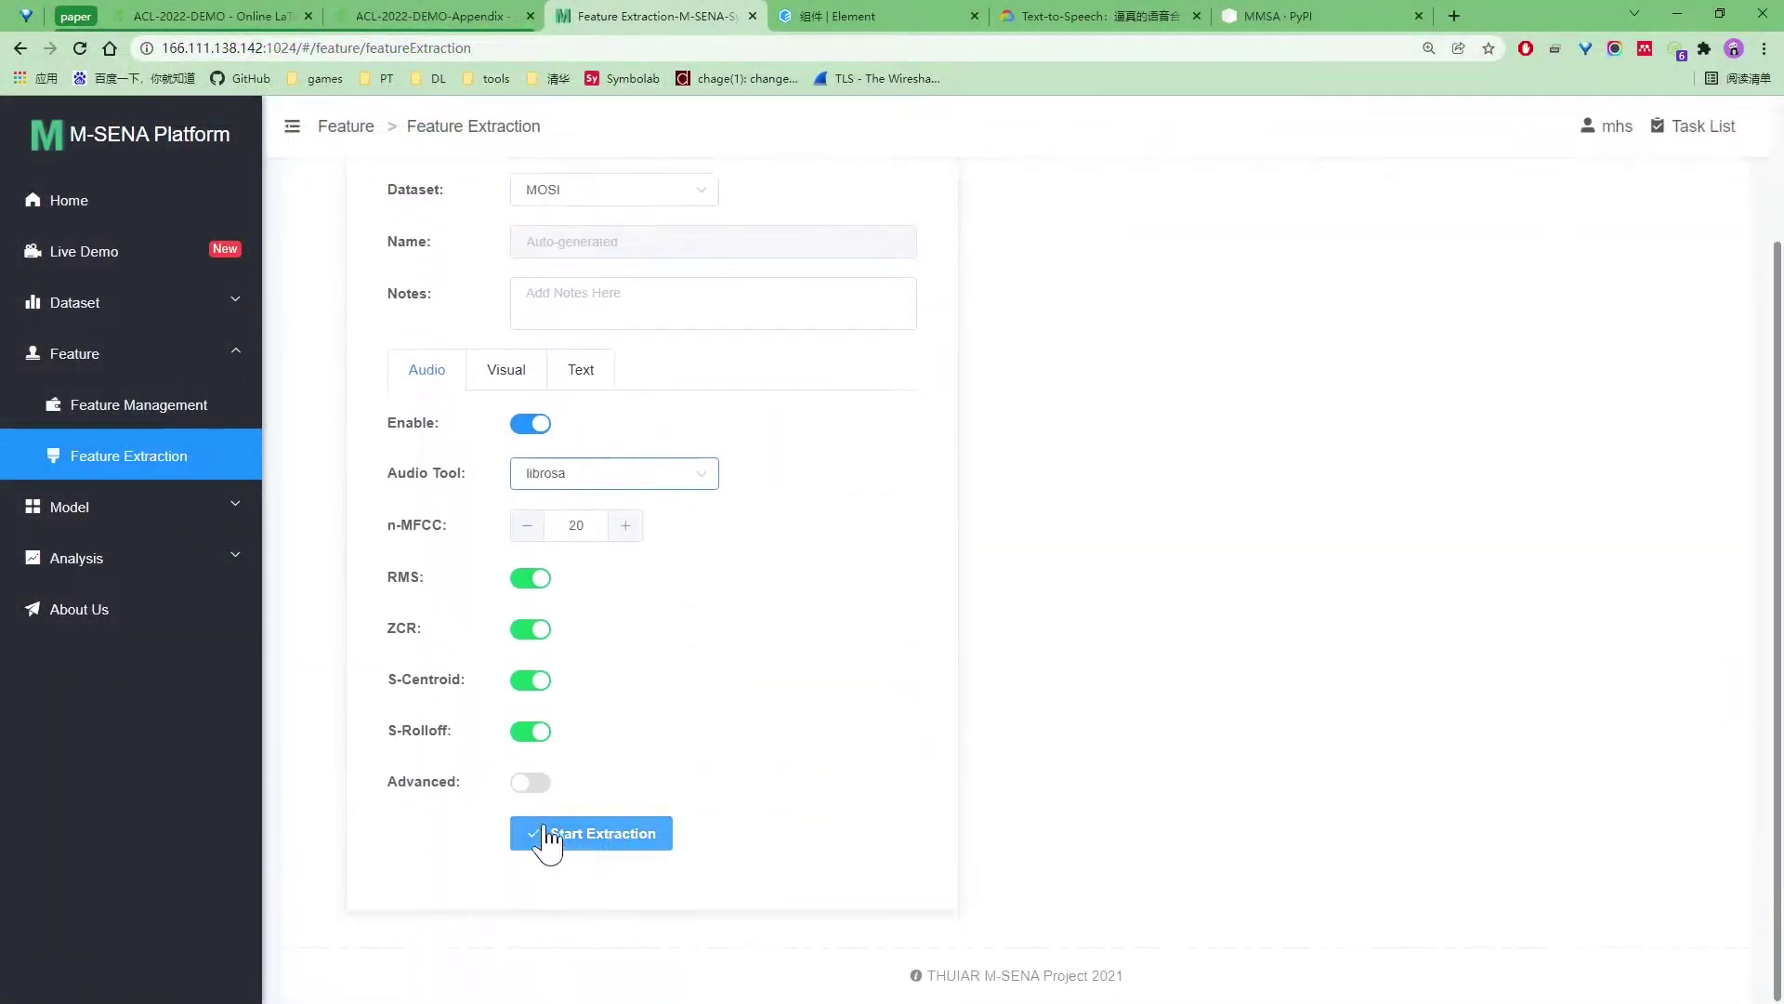
left_click(529, 780)
scroll(530, 697, "down", 2)
left_click(530, 591)
scroll(585, 649, "up", 1)
left_click(602, 928)
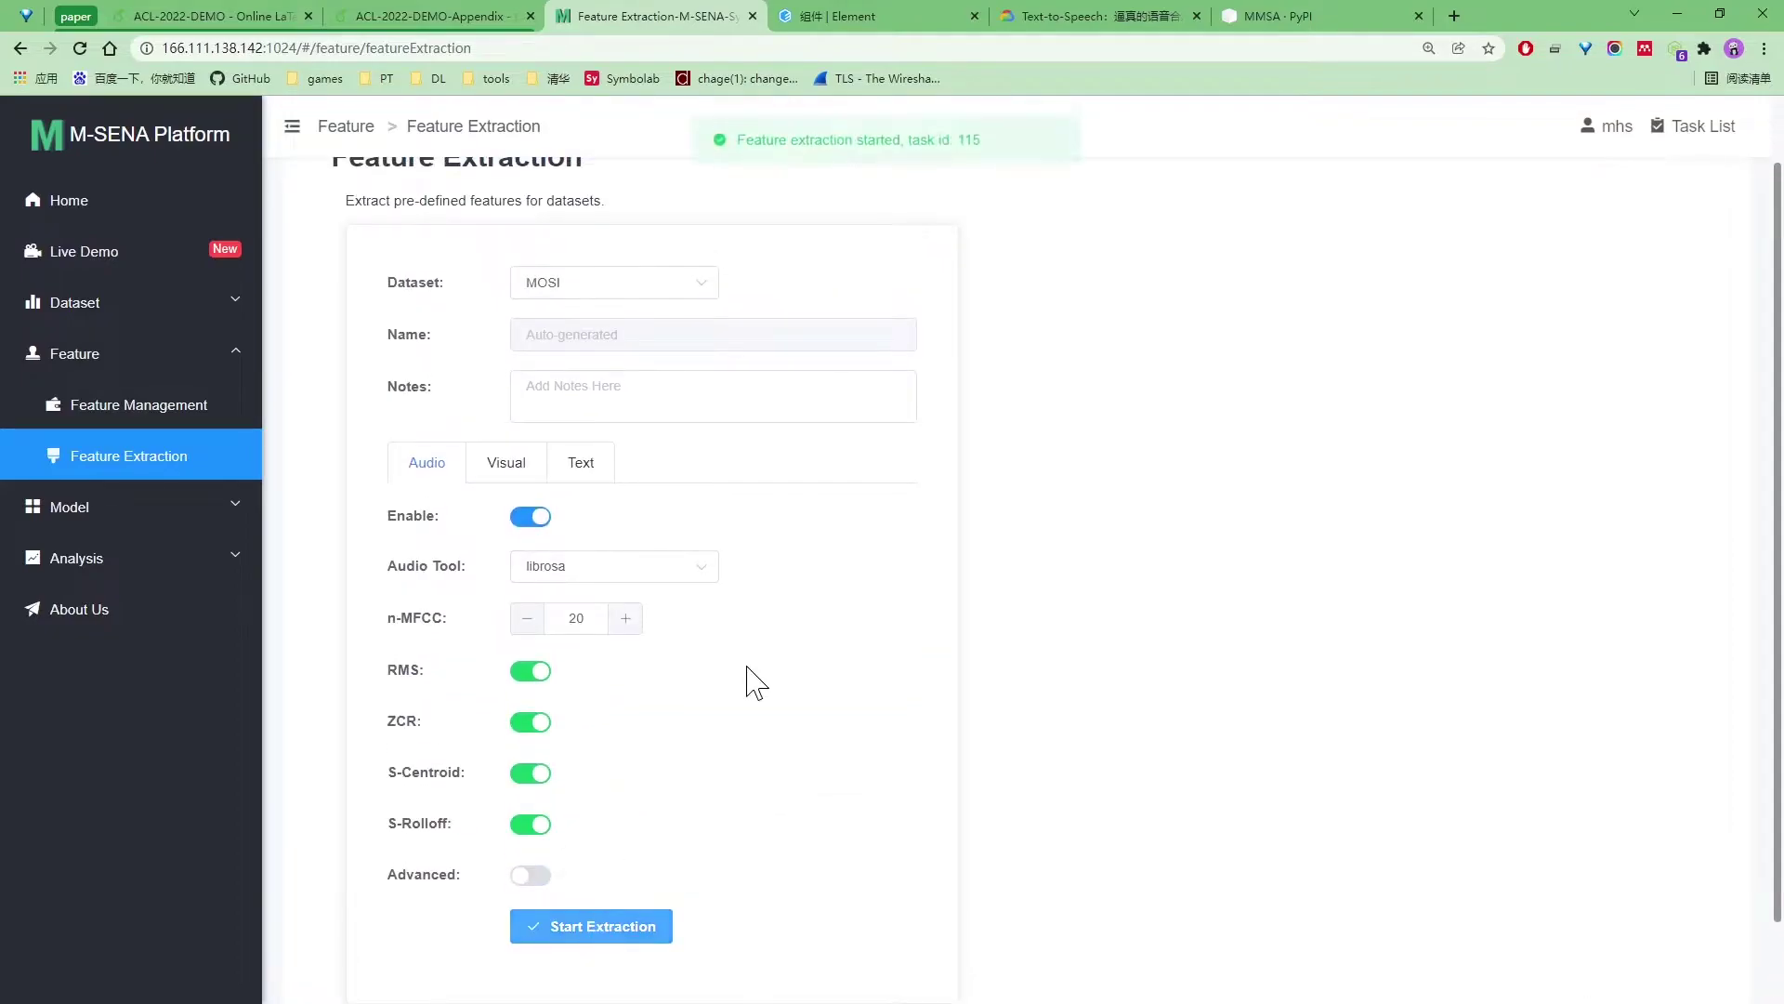
scroll(976, 558, "up", 1)
Check the extraction task's status, then view page 2 of managed features.
left_click(1704, 129)
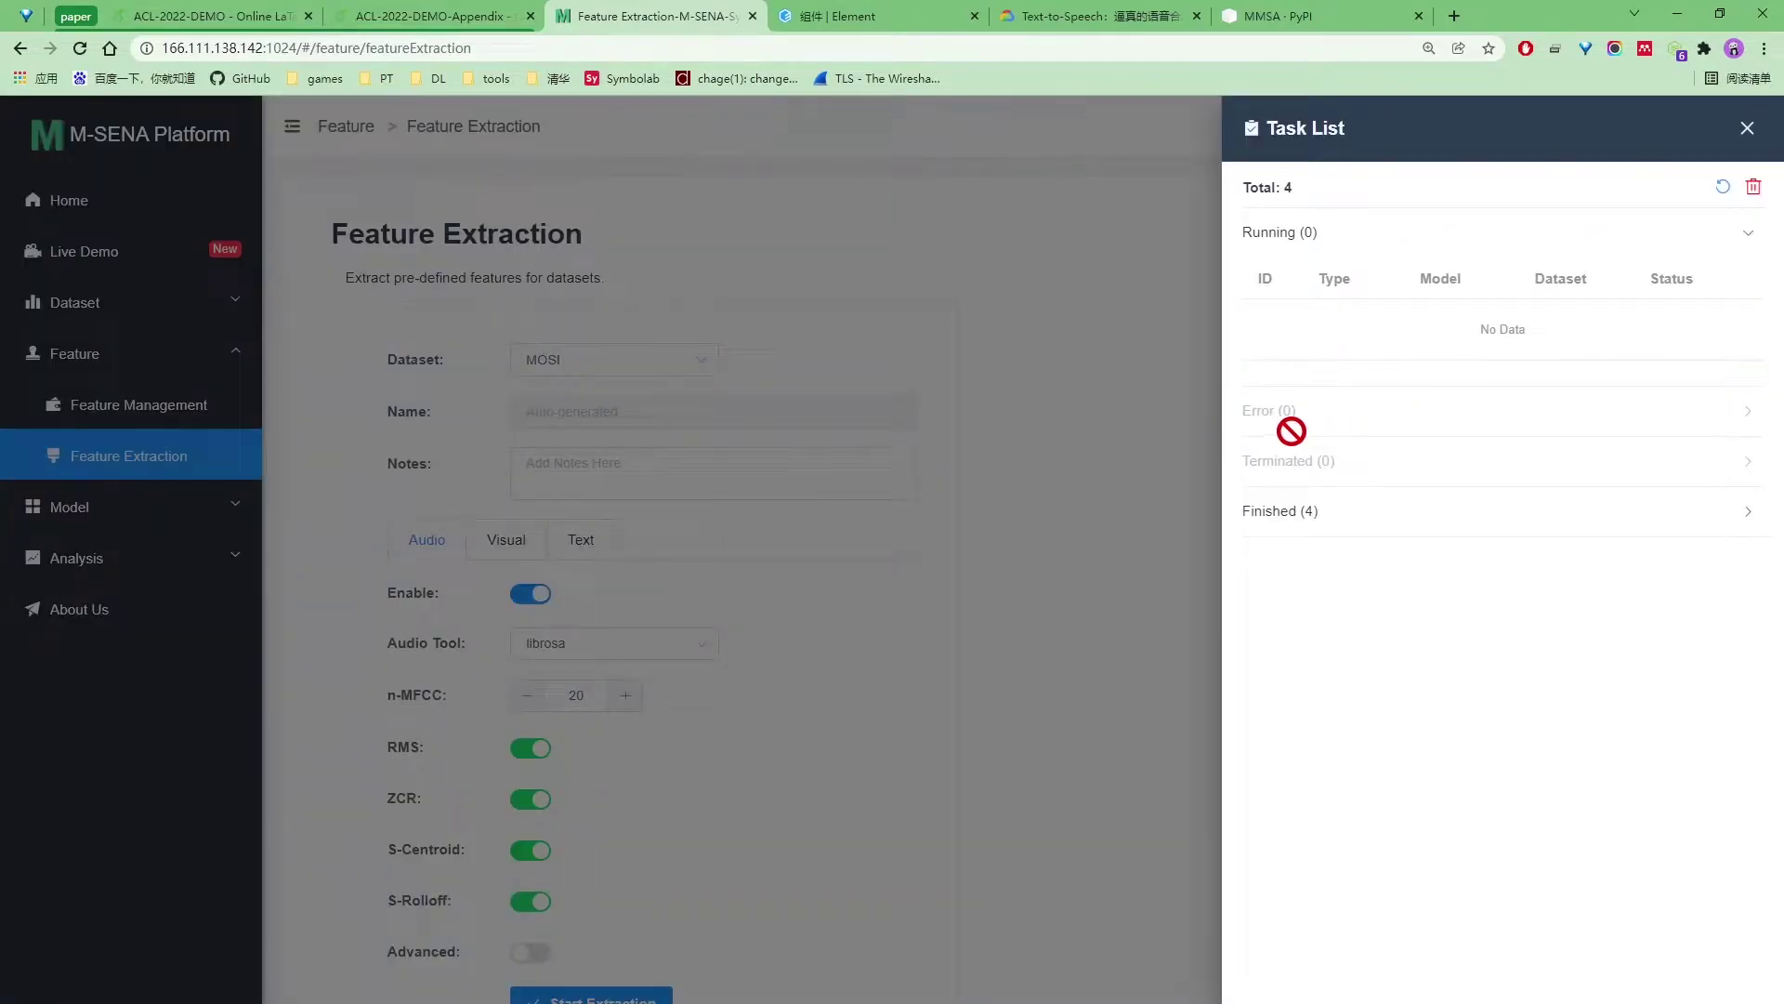
left_click(1724, 187)
left_click(781, 387)
left_click(1116, 801)
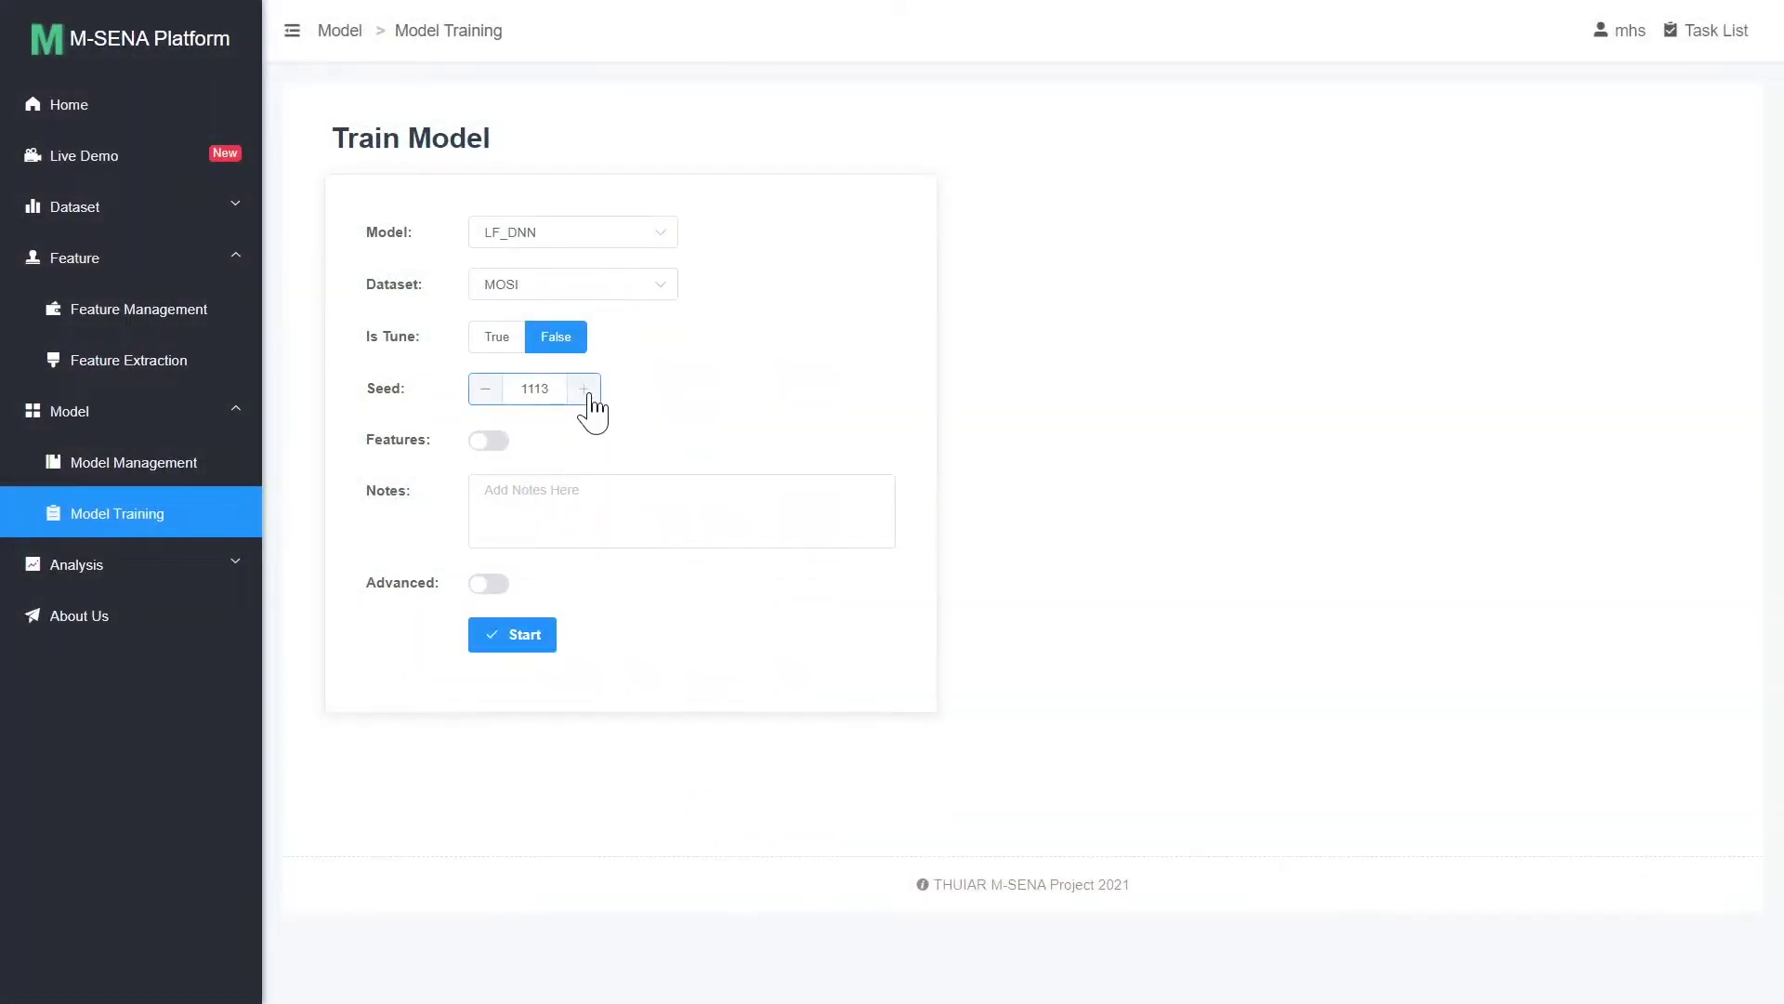
Set seed 1114 with eGeMAPSv02-LLD-18 audio, OpenFace_All-24 visual and MOSI-BERT-39 text features.
left_click(593, 406)
left_click(635, 237)
left_click(488, 443)
left_click(558, 495)
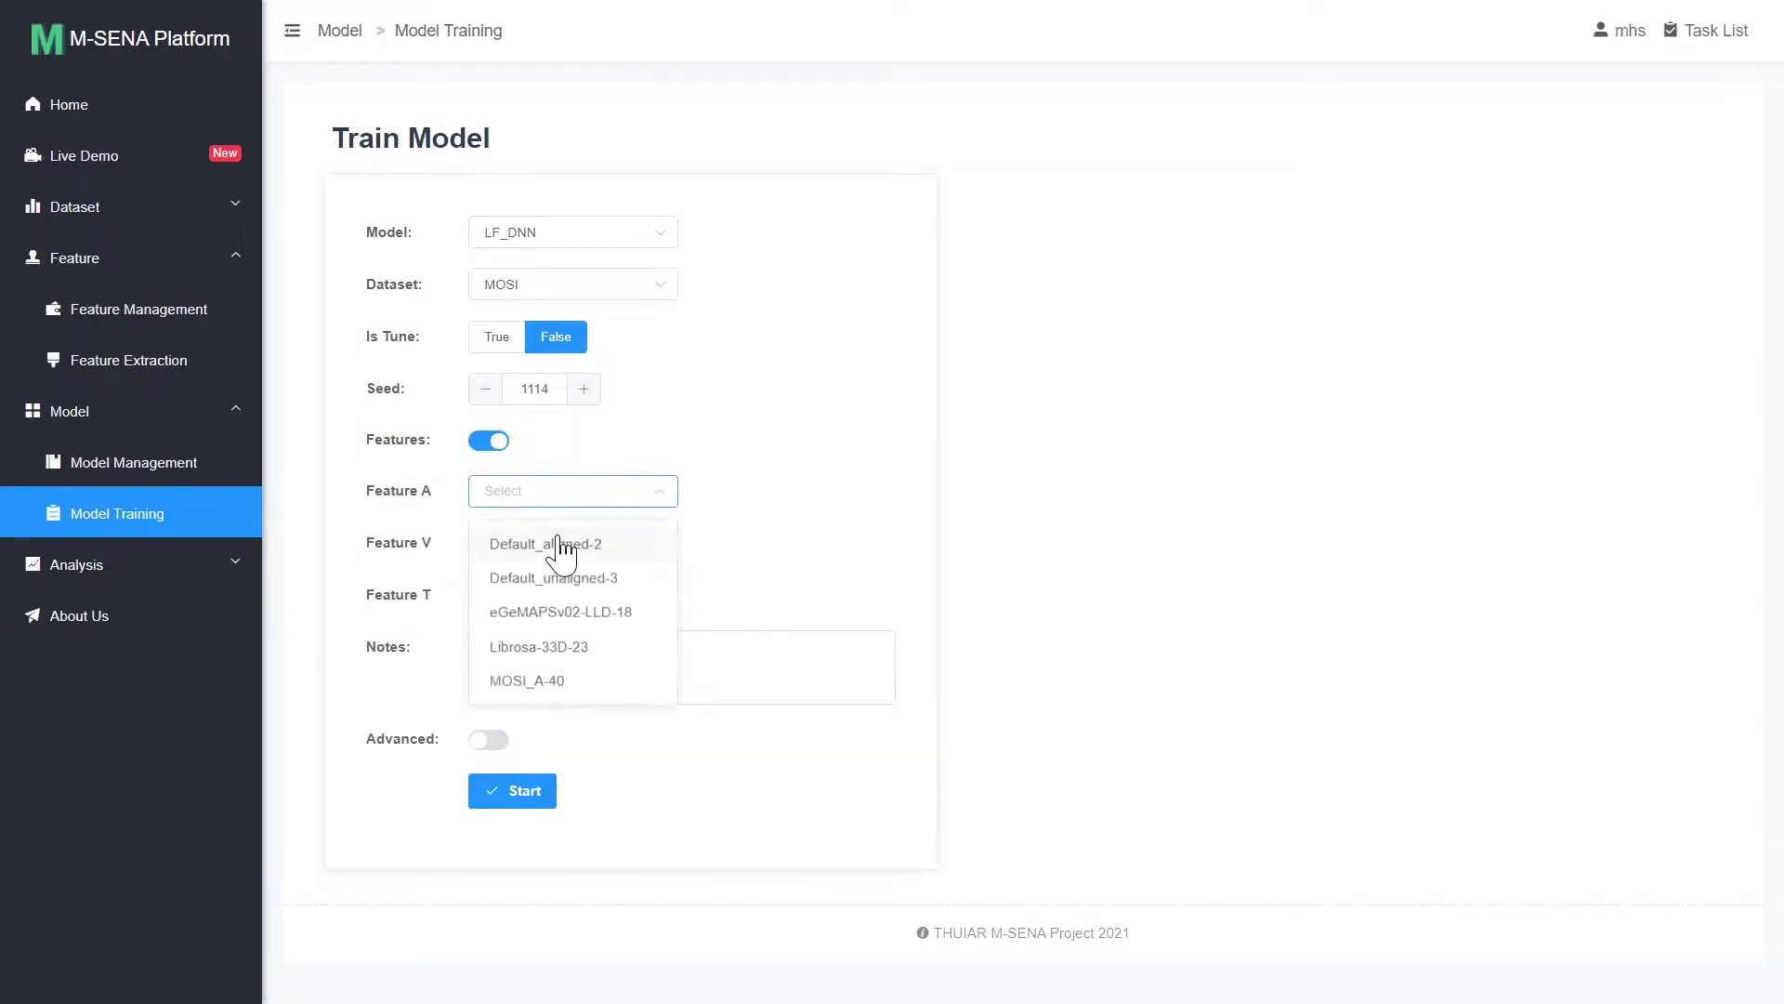
left_click(569, 611)
left_click(569, 548)
left_click(585, 663)
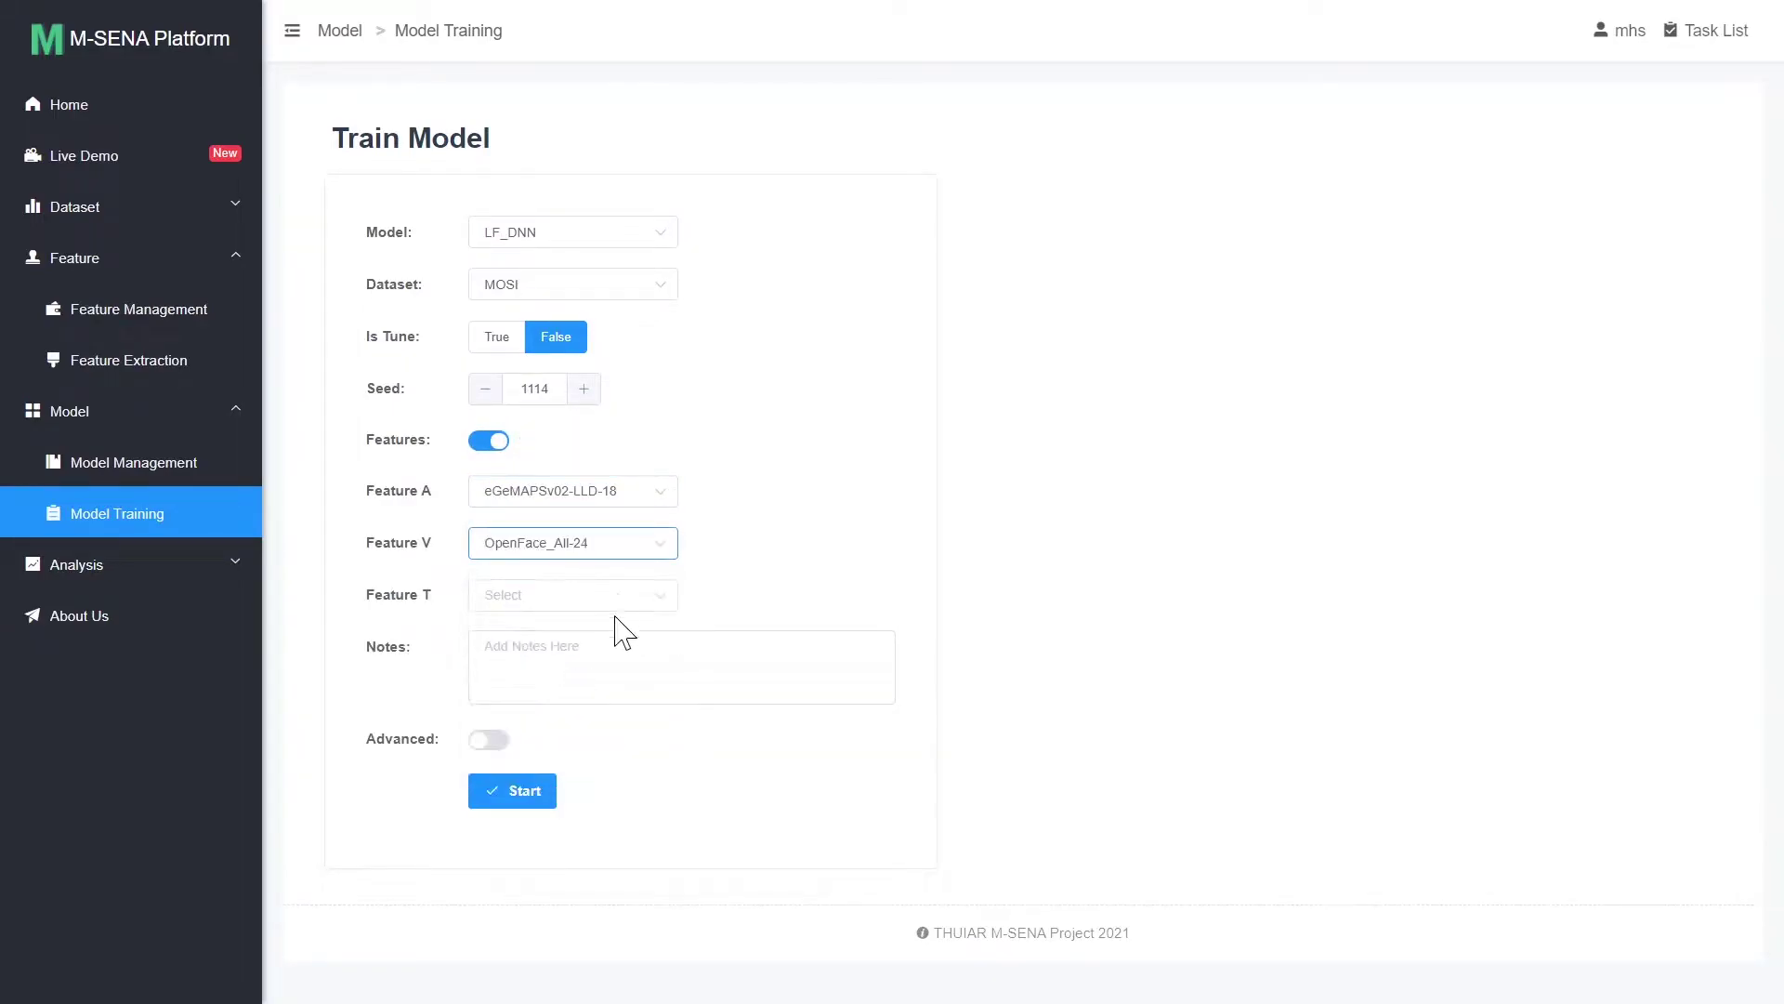
left_click(613, 597)
left_click(624, 726)
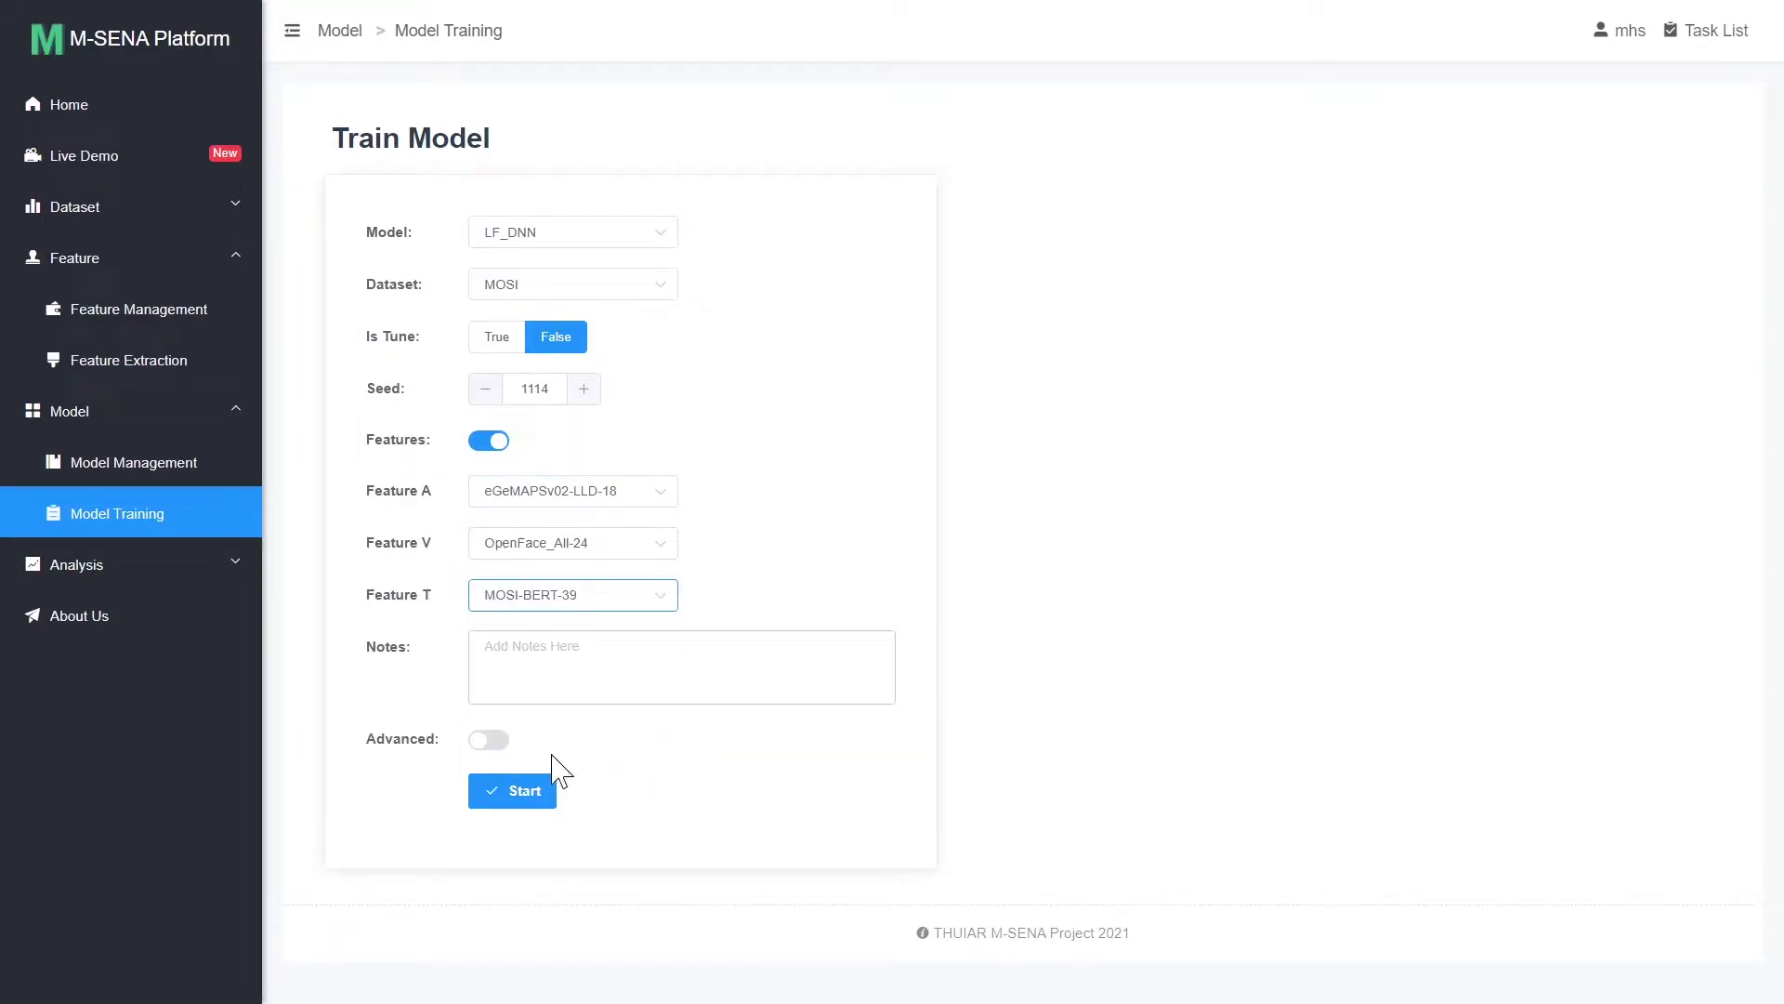
Review the advanced training arguments and start training the LF_DNN model.
left_click(490, 741)
scroll(489, 742, "down", 2)
scroll(530, 586, "down", 5)
left_click(488, 461)
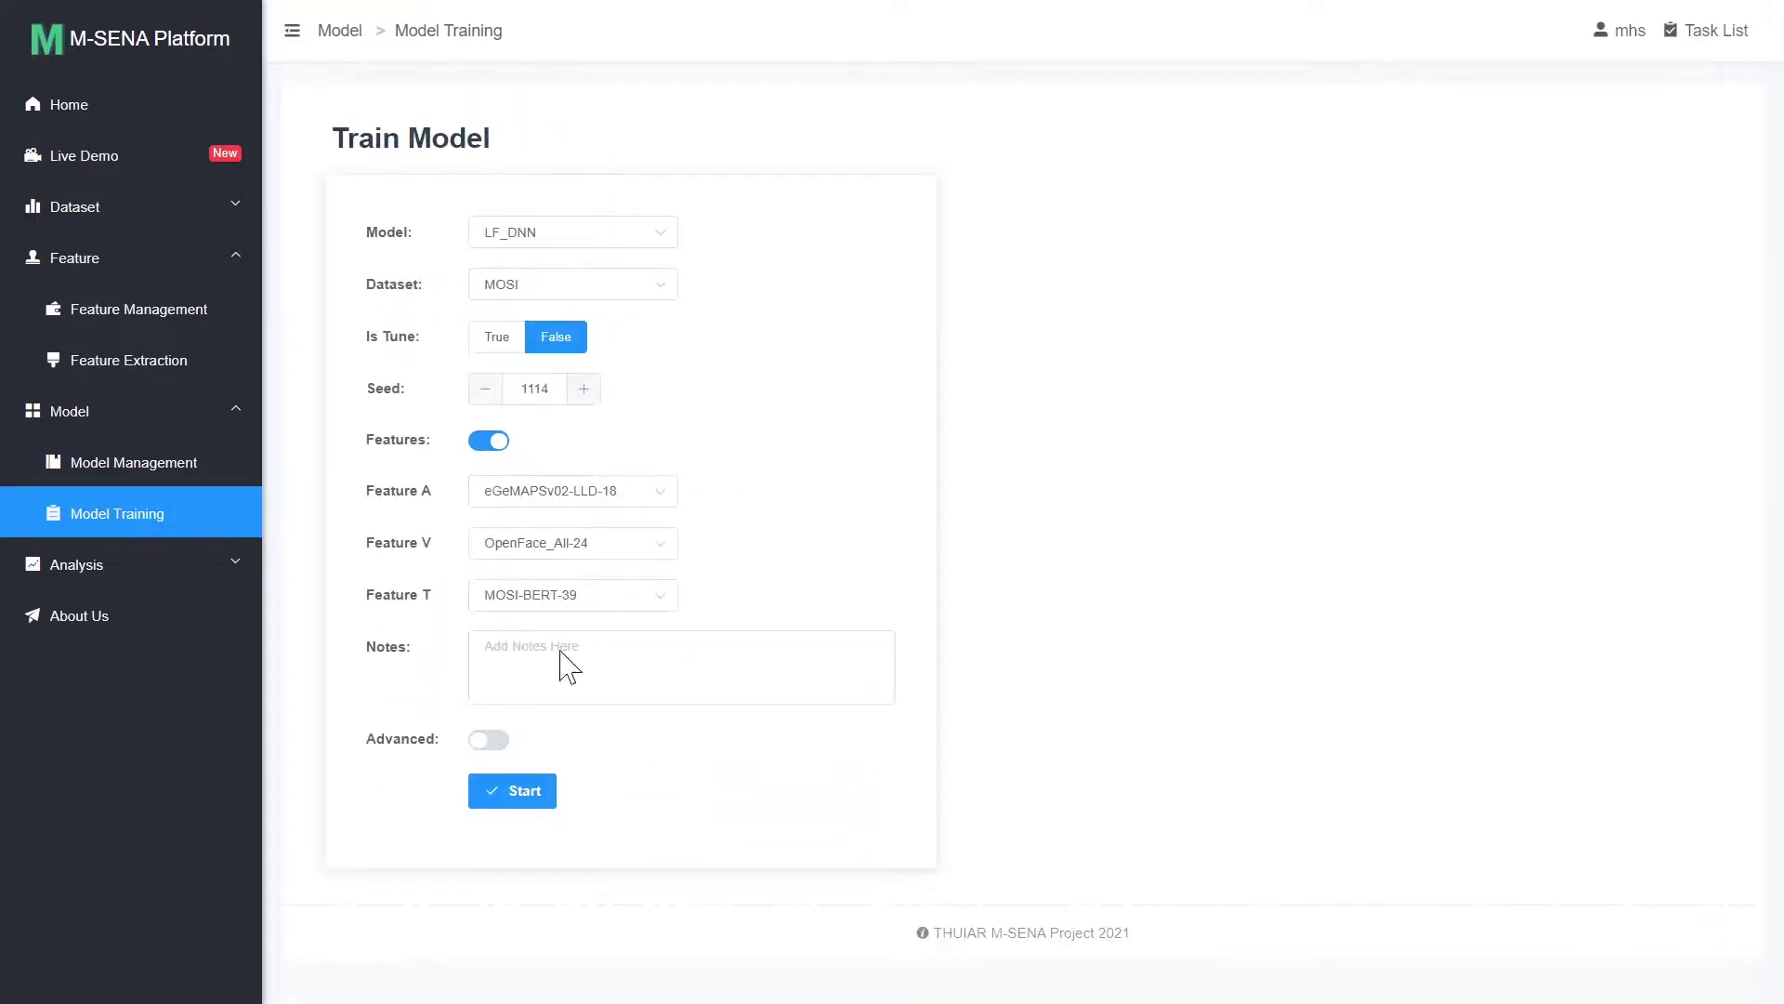
left_click(518, 795)
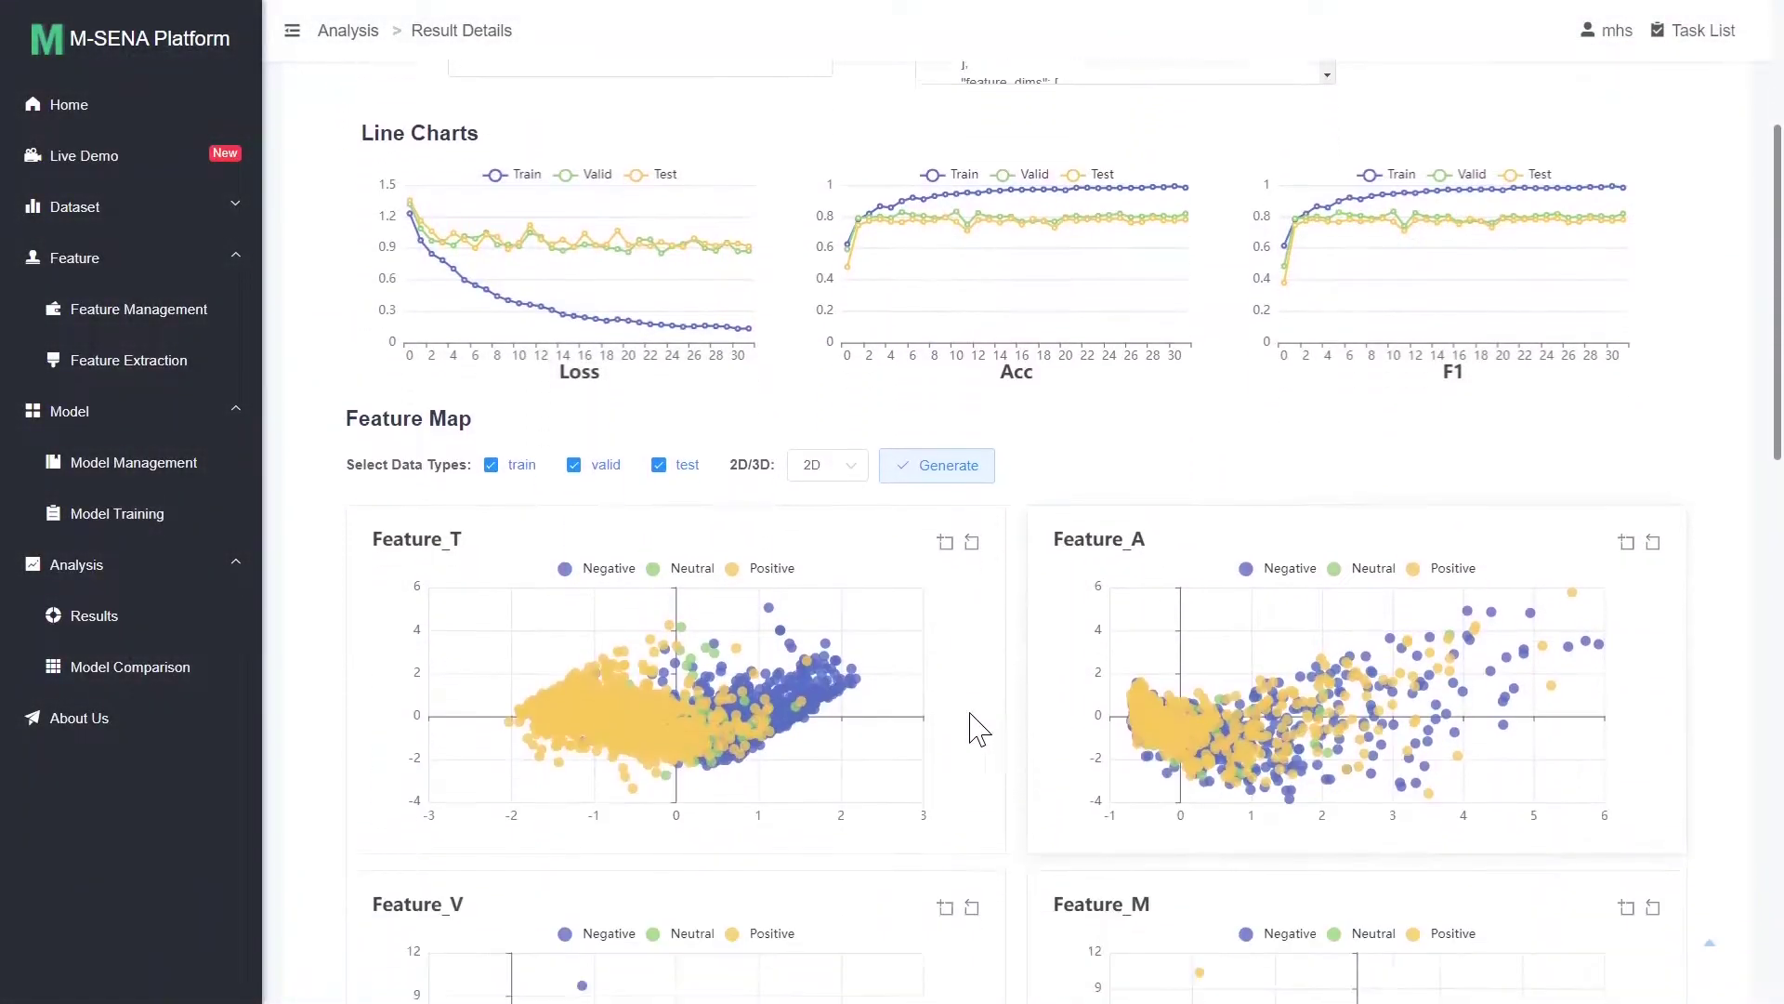
Regenerate the feature maps in 3D and show the model comparison charts.
left_click(828, 465)
left_click(824, 528)
left_click(923, 472)
scroll(1022, 607, "down", 2)
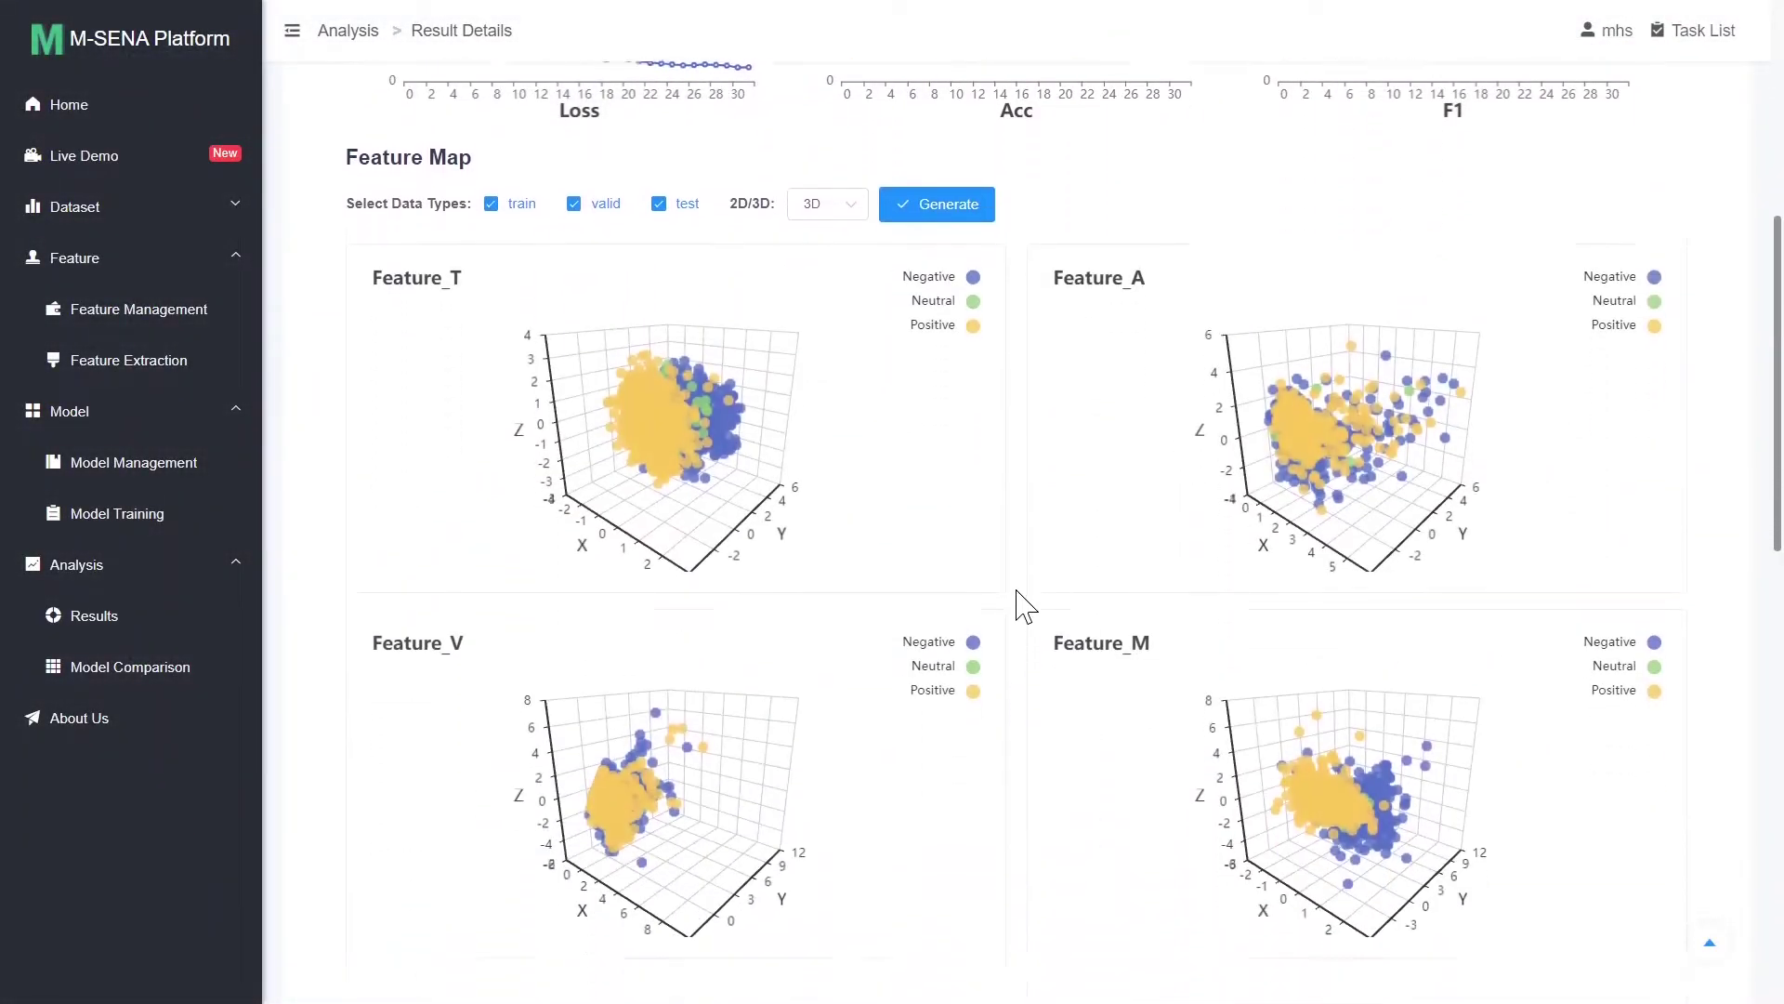
scroll(1022, 606, "down", 3)
left_click_drag(698, 600, 753, 613)
left_click_drag(669, 224, 931, 280)
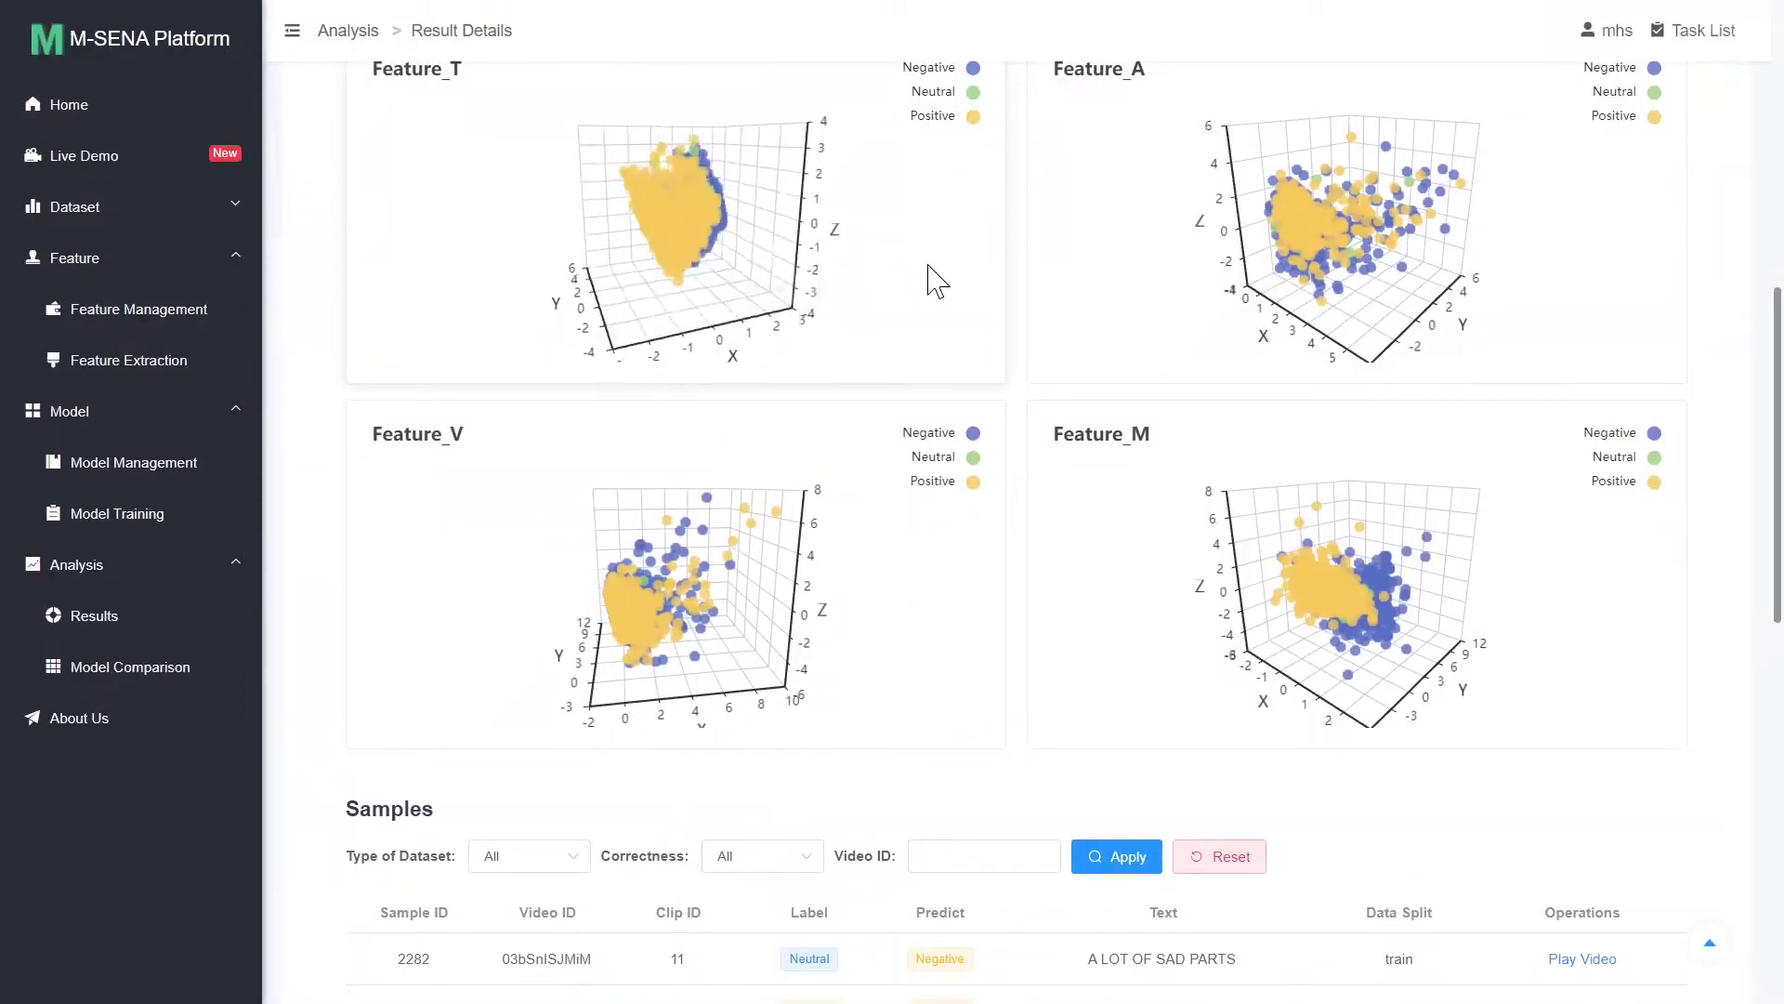
left_click(921, 193)
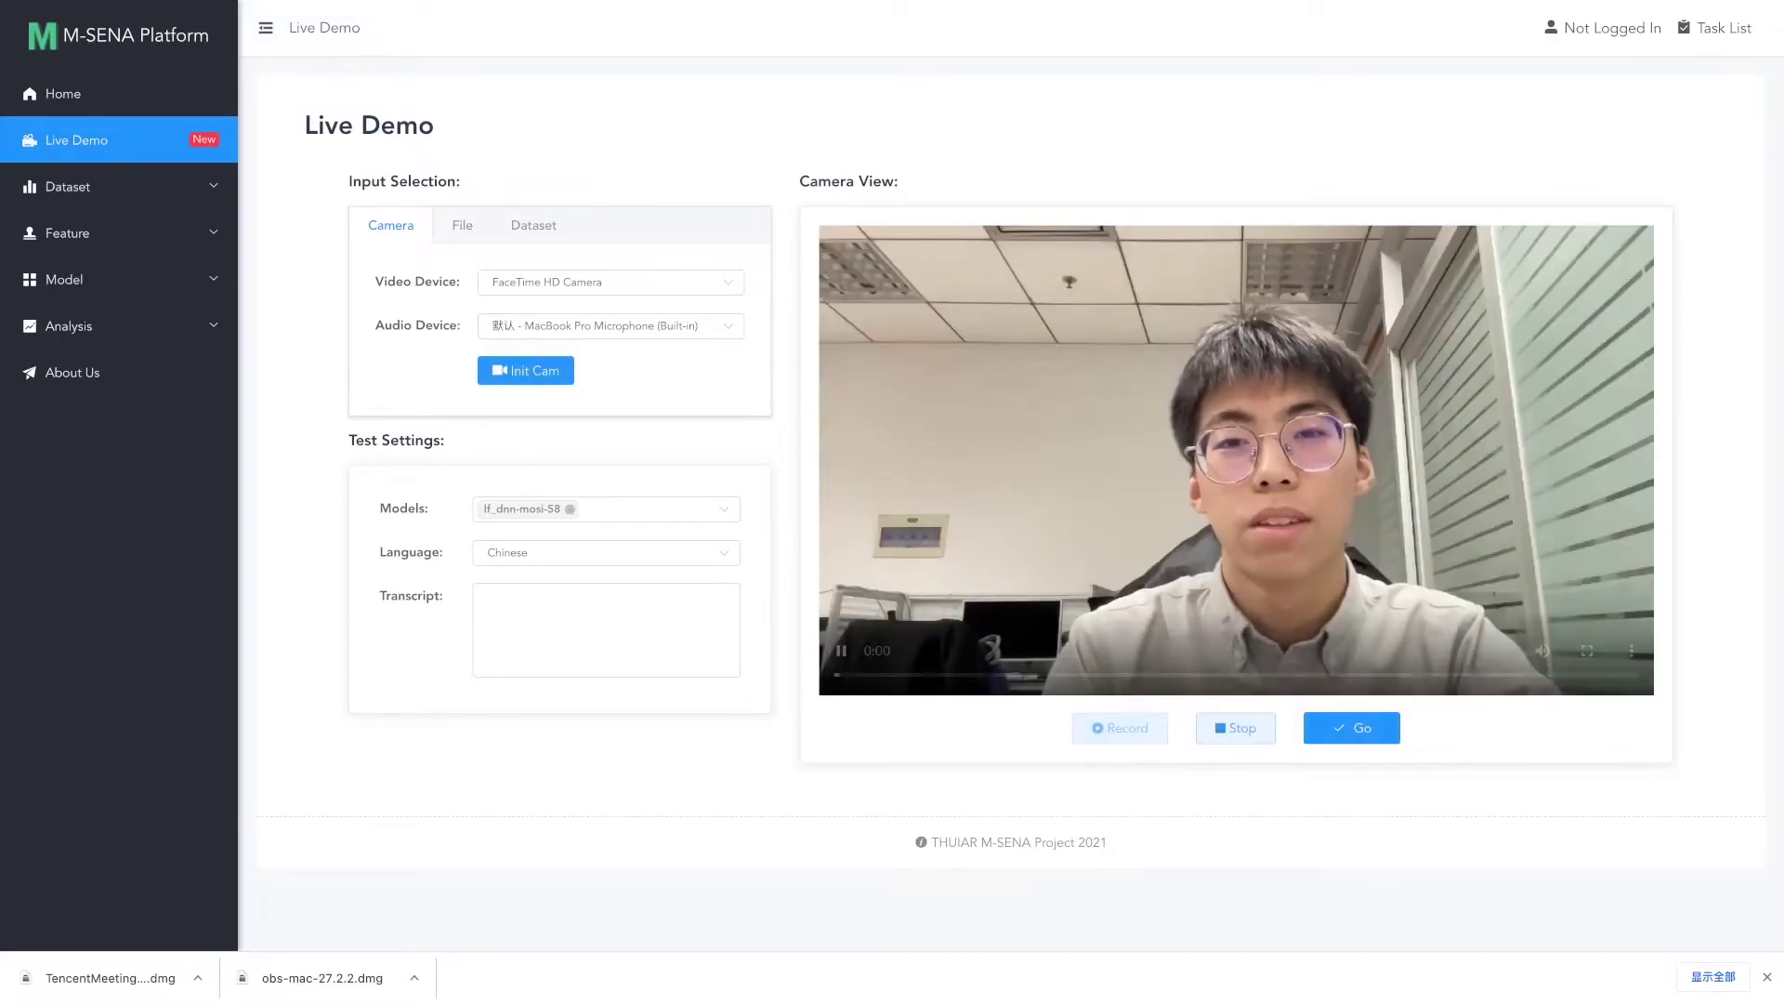
type("this is great news, but i am not happy about it.")
Predict on the clip in English with tfn-mosi-59, lmf-mosi-61 and mfn-mosi-64 added.
left_click(605, 553)
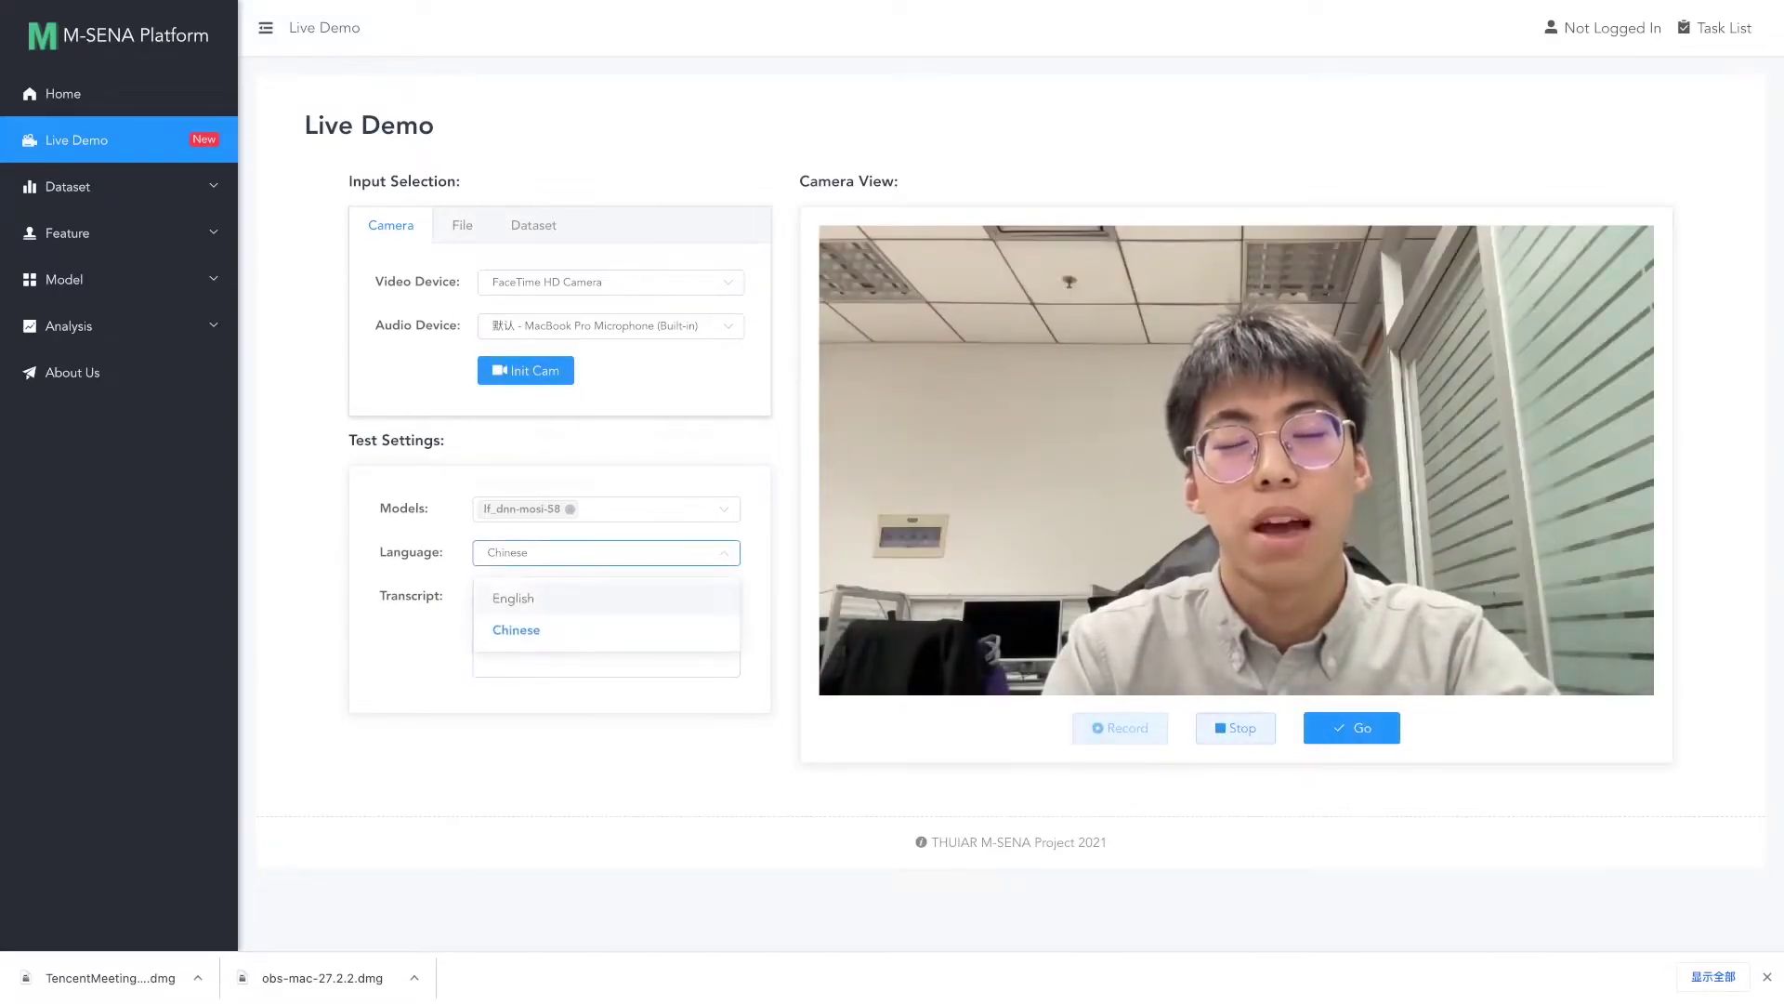
left_click(530, 595)
left_click(606, 509)
left_click(526, 586)
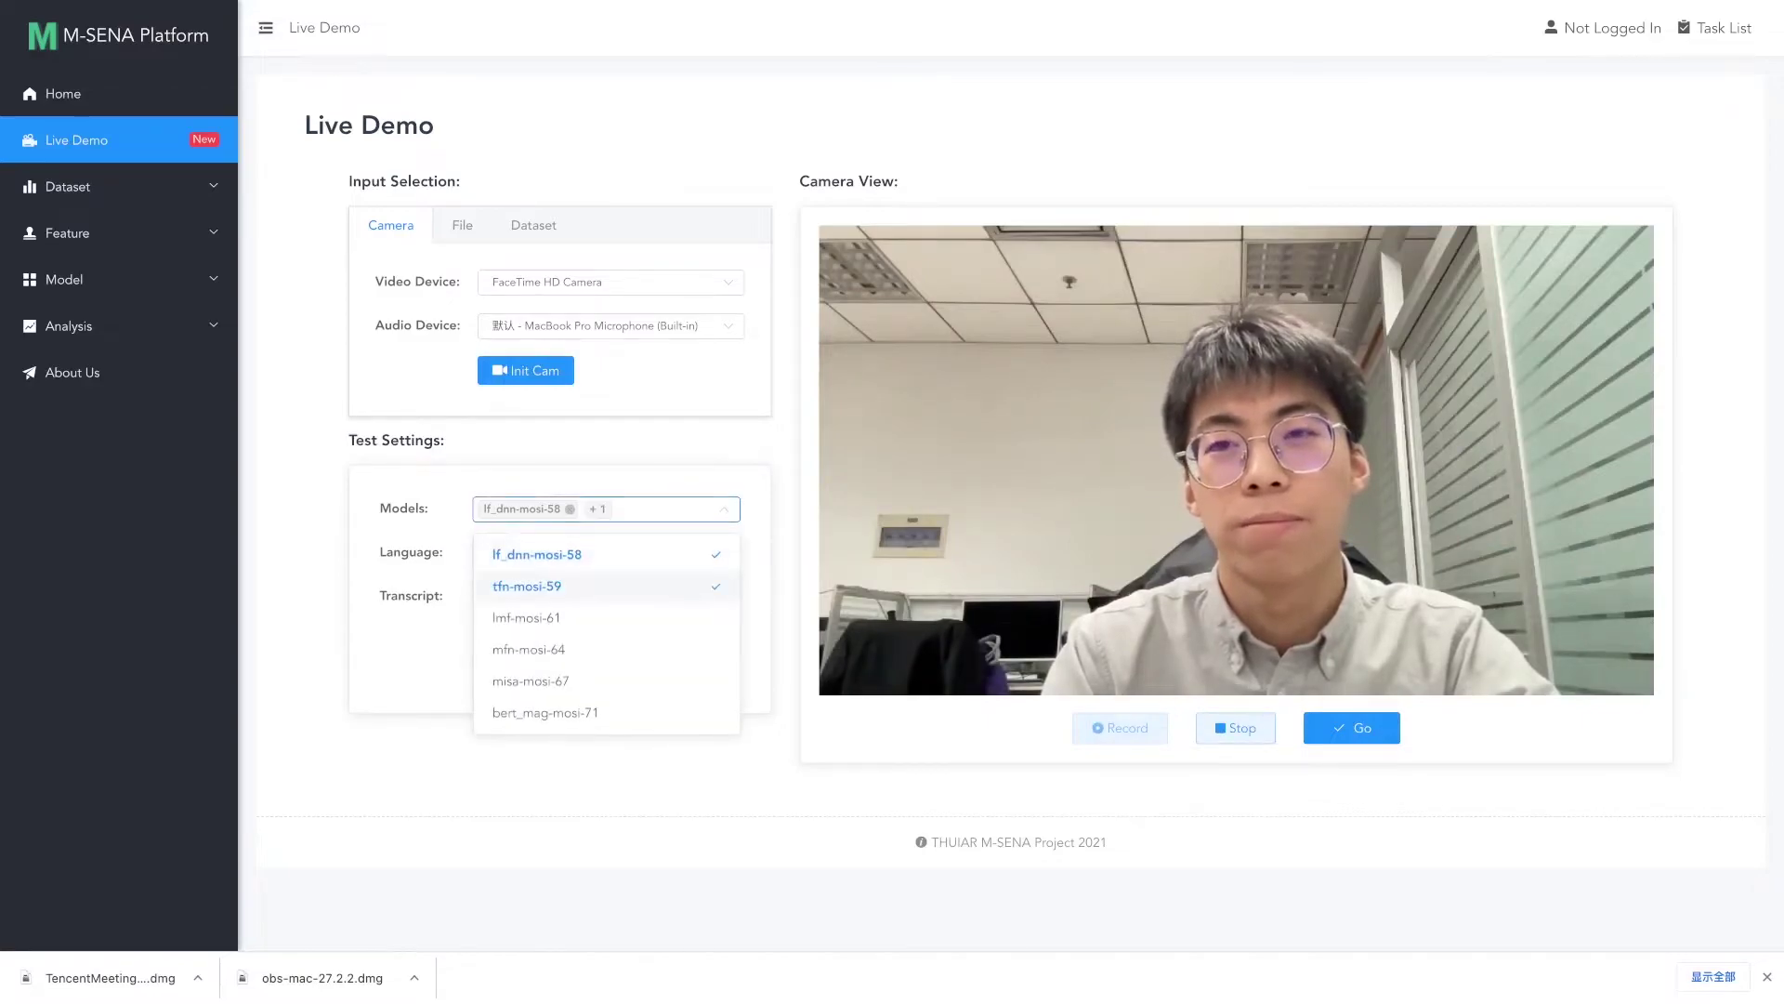
left_click(527, 617)
left_click(530, 650)
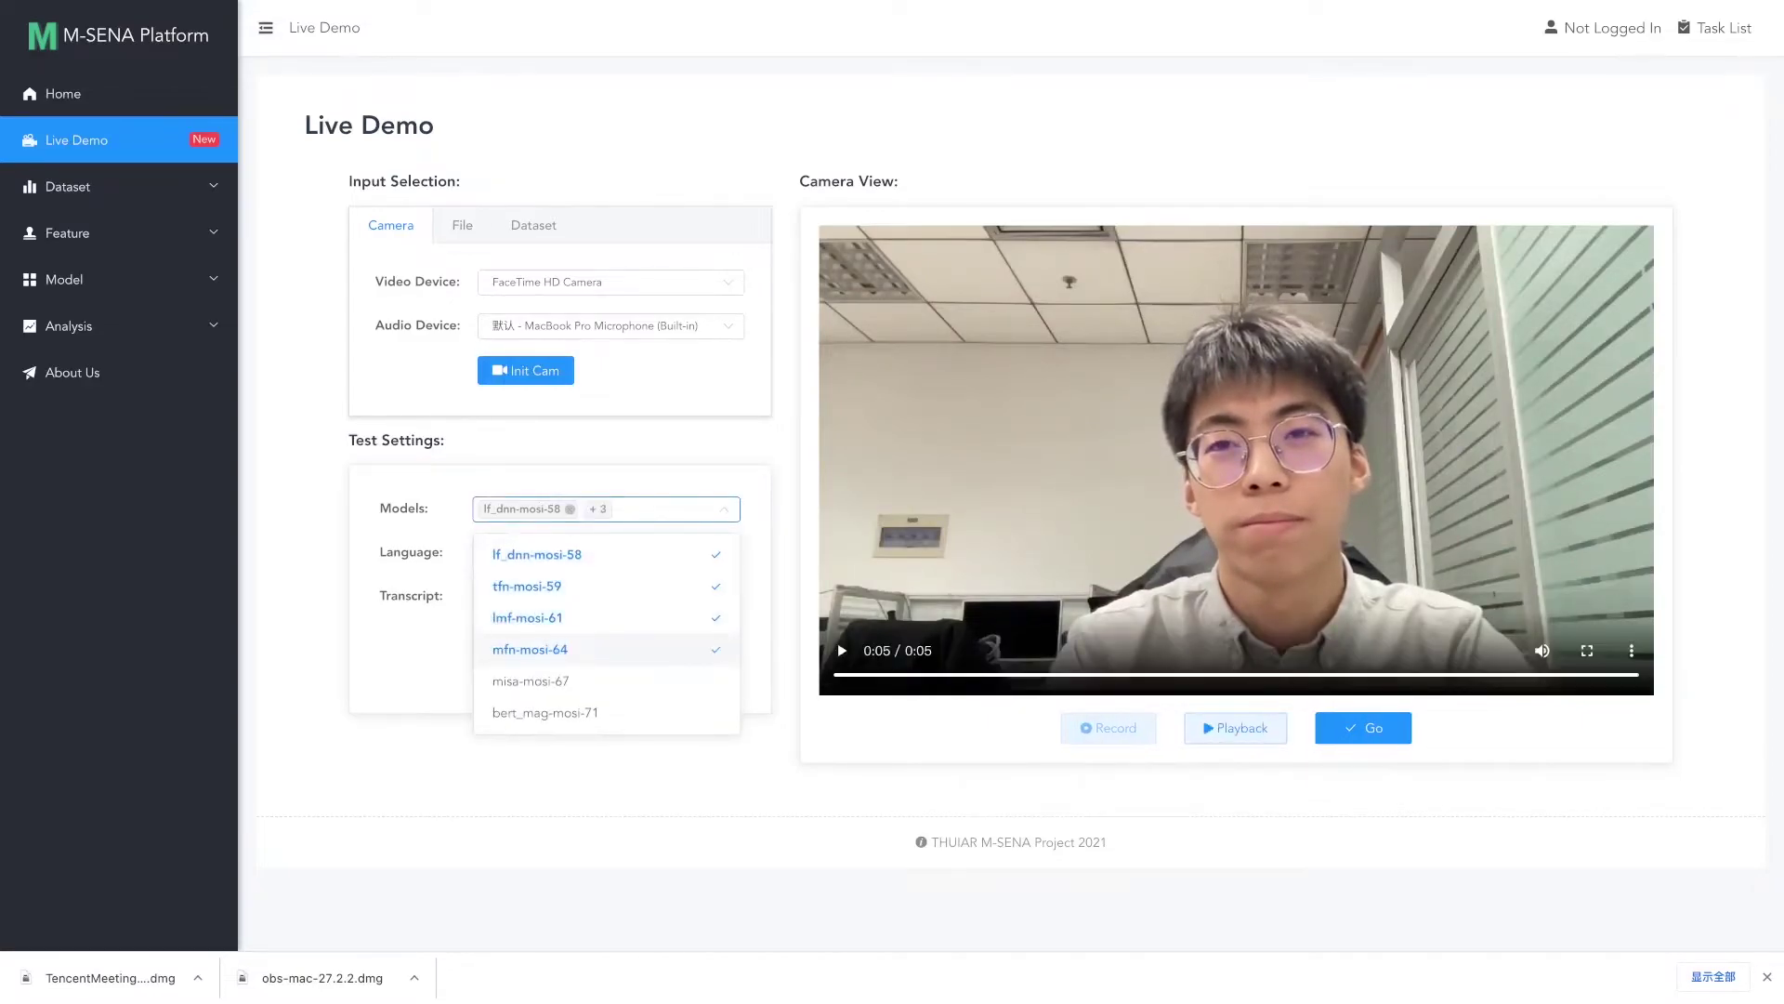
left_click(1364, 727)
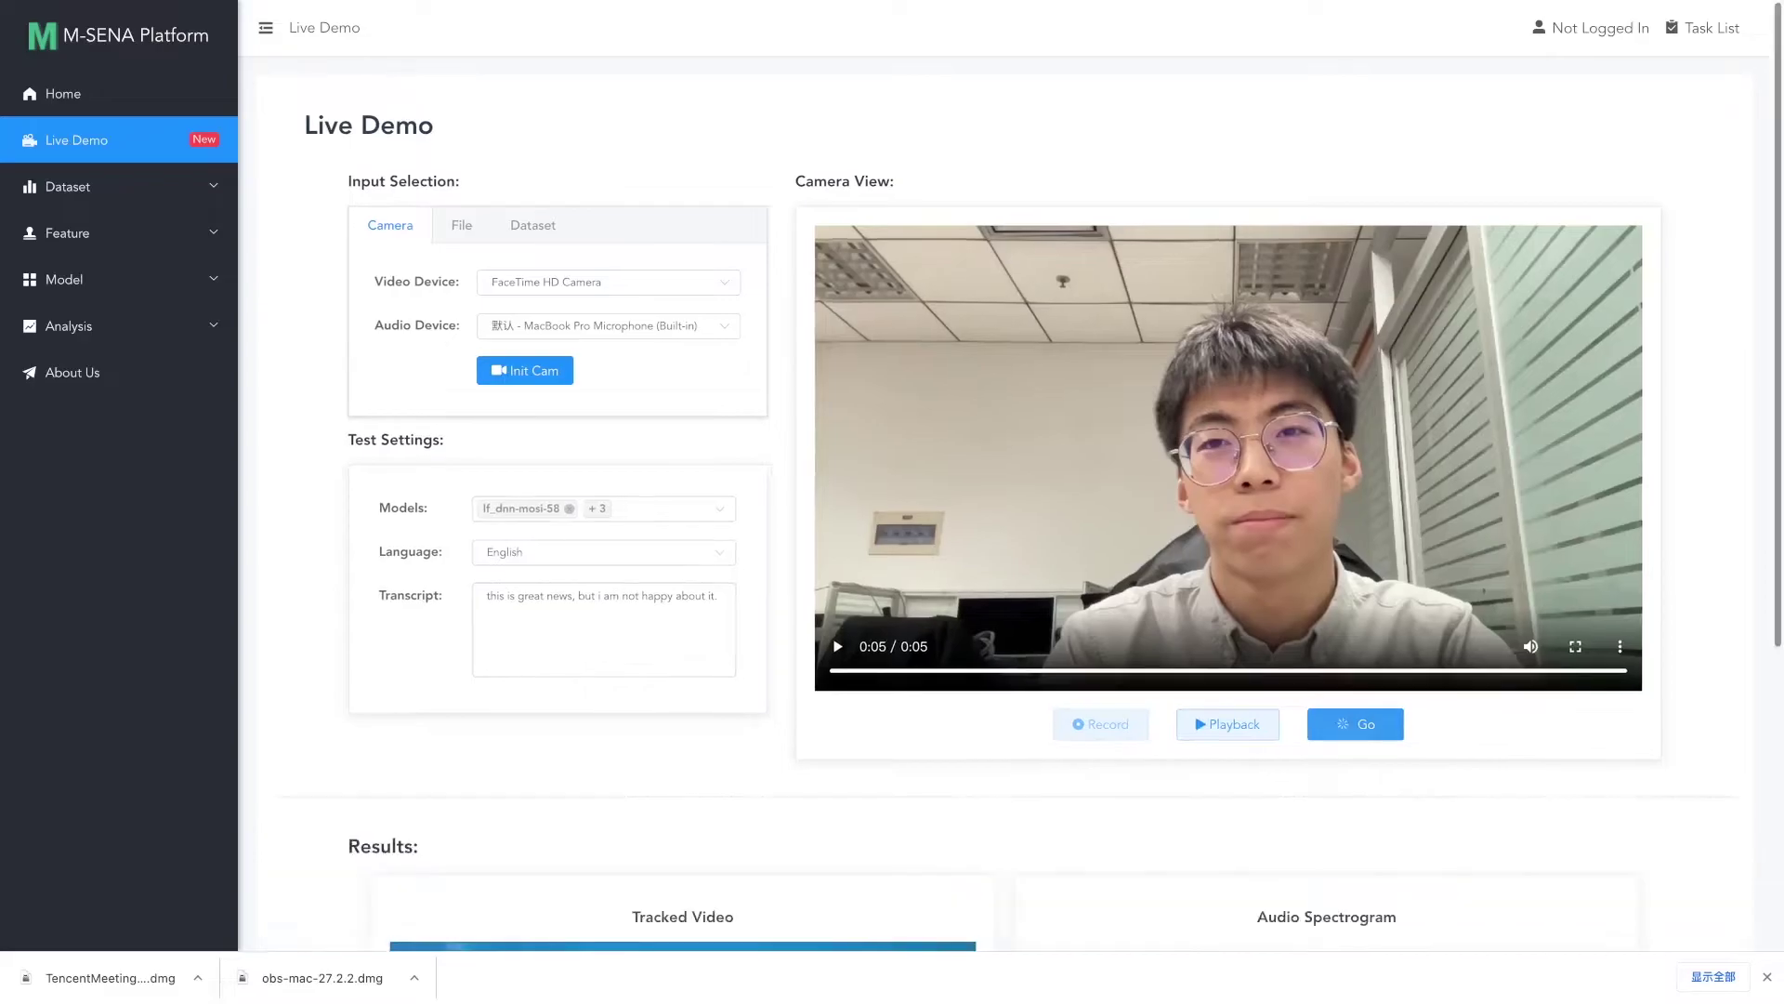
scroll(1005, 557, "down", 5)
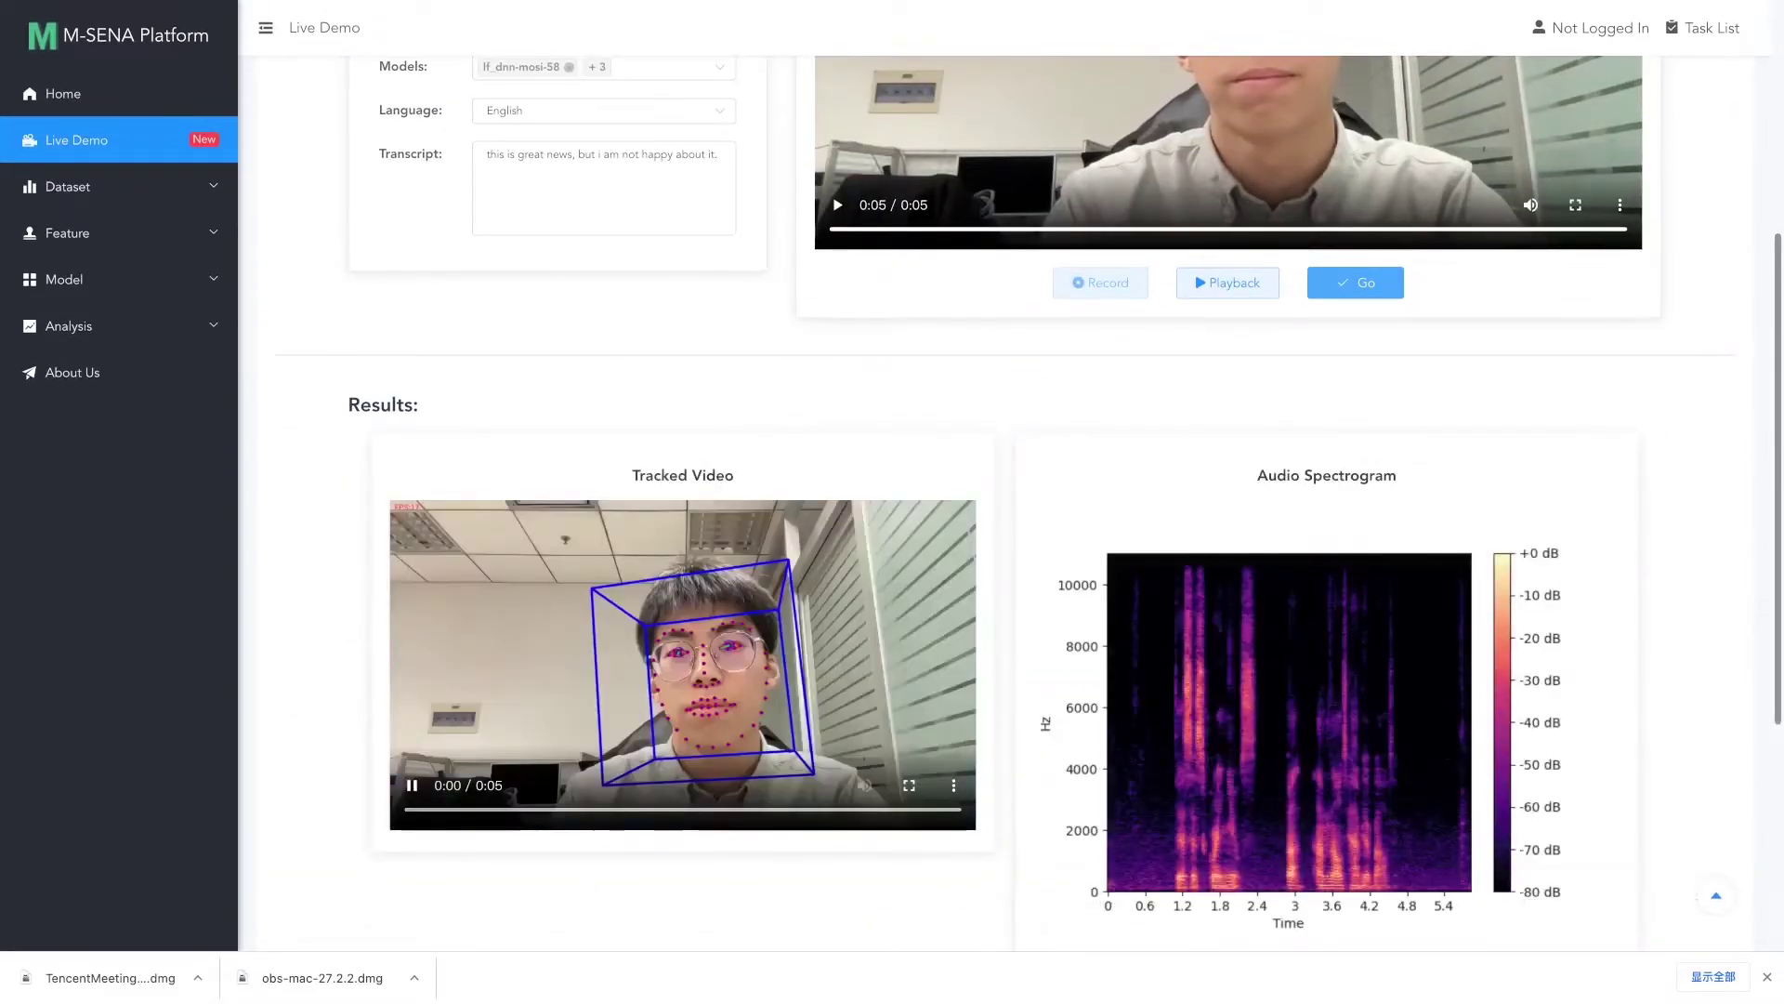
scroll(1004, 558, "down", 1)
scroll(1004, 558, "down", 3)
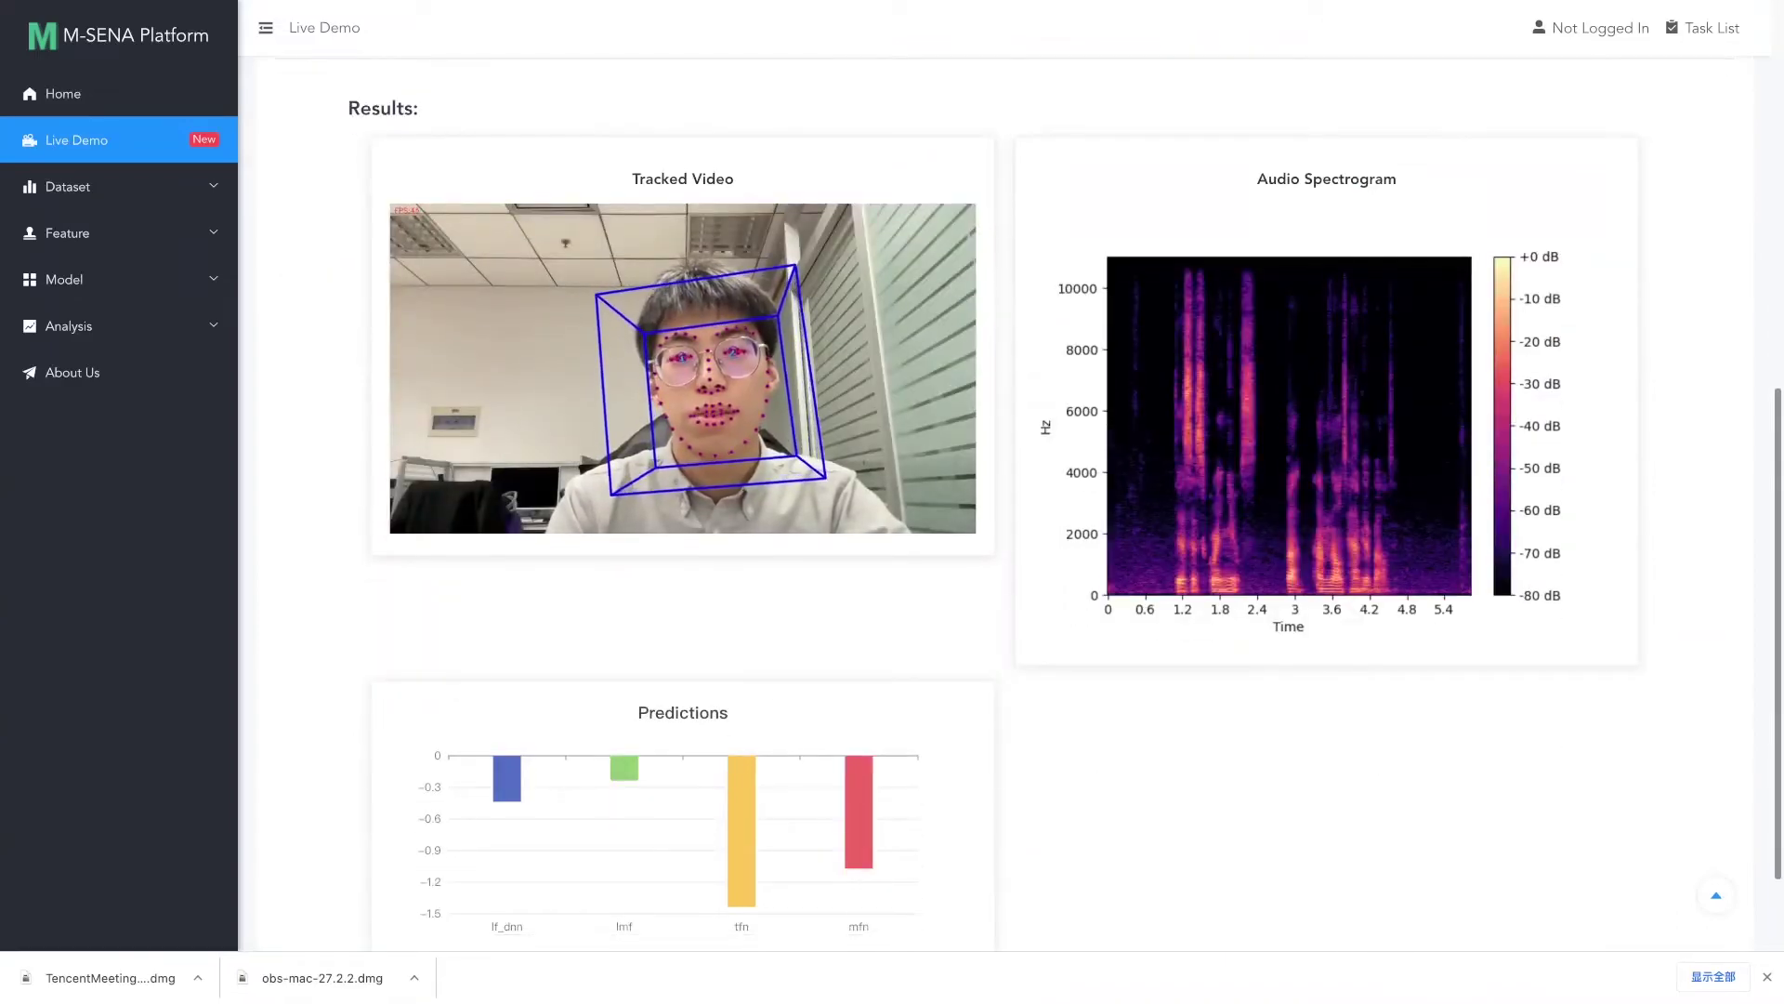
scroll(1004, 558, "down", 2)
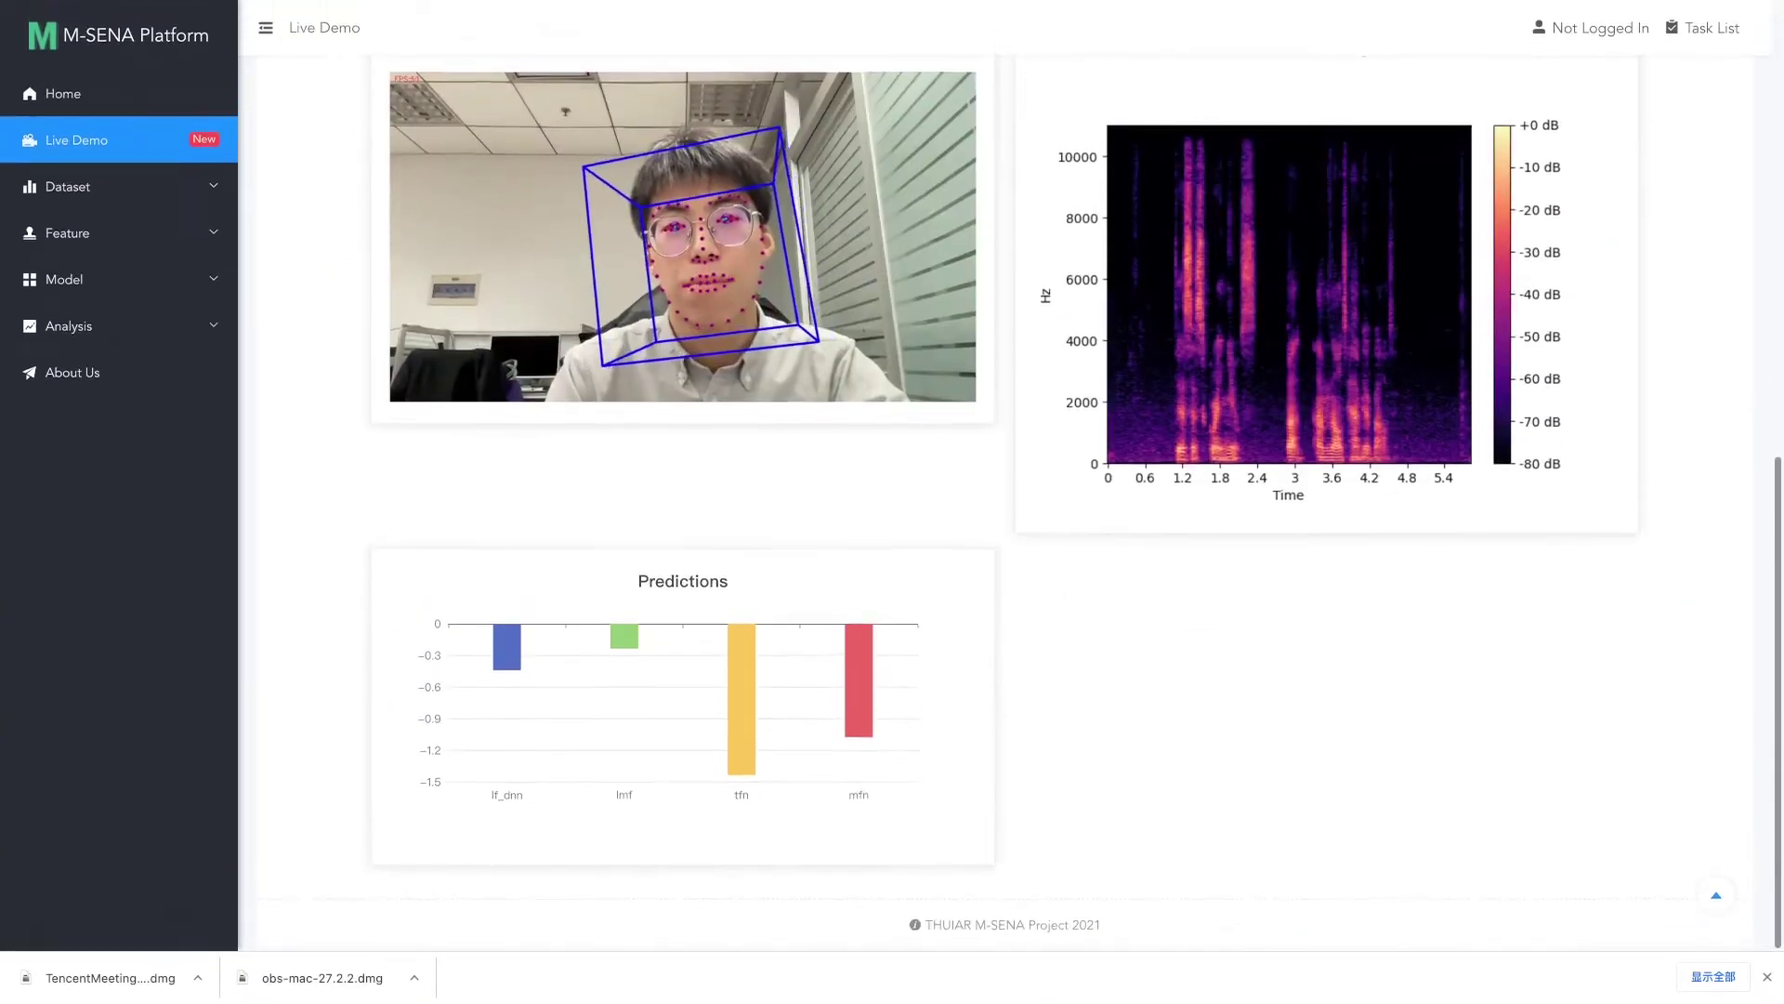